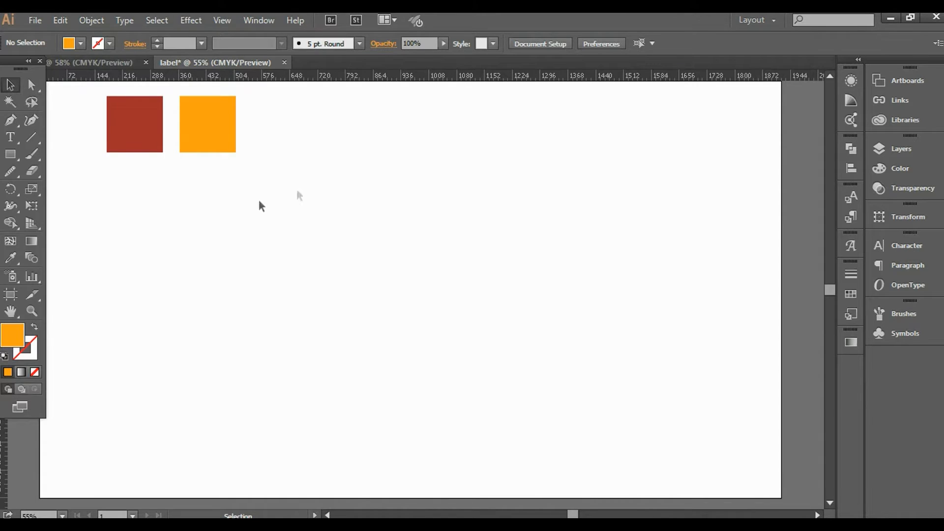
Pick up the dark red of the left sample square as the current fill, then deselect everything.
{"action": "left_click_drag", "start_coordinate": [286, 119], "coordinate": [89, 132]}
{"action": "left_click", "coordinate": [477, 199]}
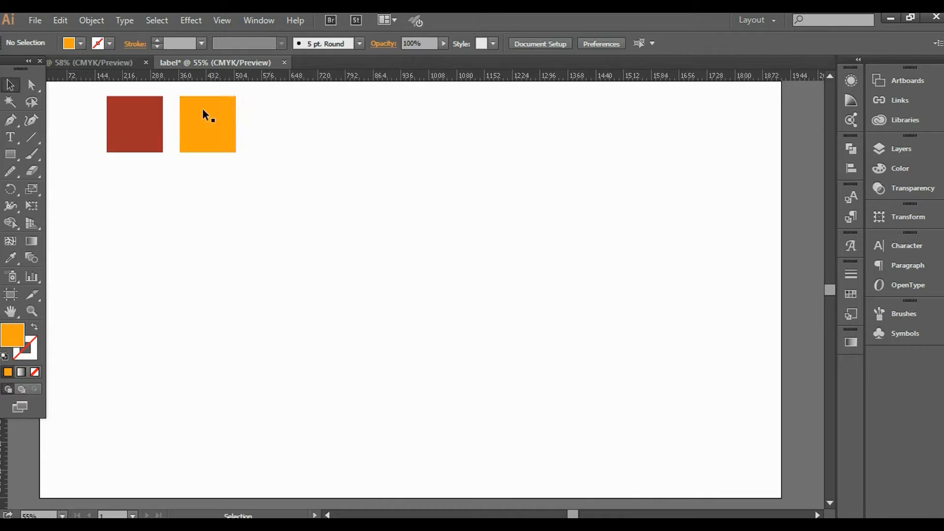
{"action": "left_click", "coordinate": [141, 126]}
{"action": "left_click", "coordinate": [290, 117]}
{"action": "left_click_drag", "start_coordinate": [237, 123], "coordinate": [89, 133]}
{"action": "left_click", "coordinate": [476, 201]}
{"action": "left_click", "coordinate": [141, 126]}
{"action": "left_click", "coordinate": [189, 146]}
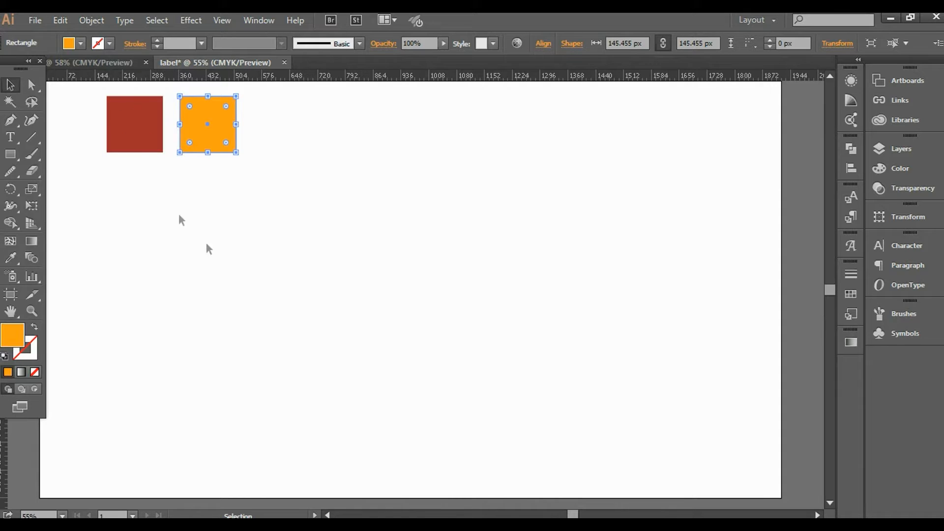
{"action": "left_click", "coordinate": [141, 128]}
{"action": "left_click", "coordinate": [425, 350]}
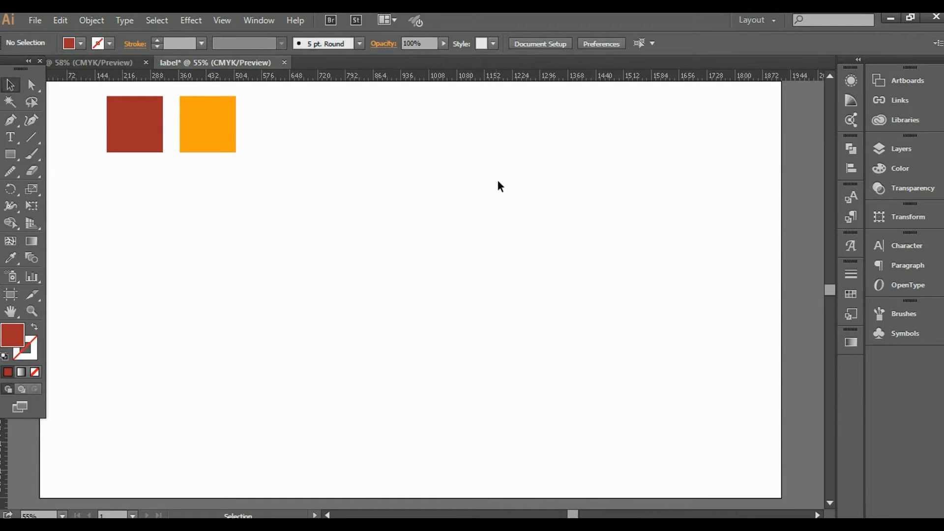
Draw a 300 × 300 px square near the centre of the artboard.
{"action": "key", "text": "m"}
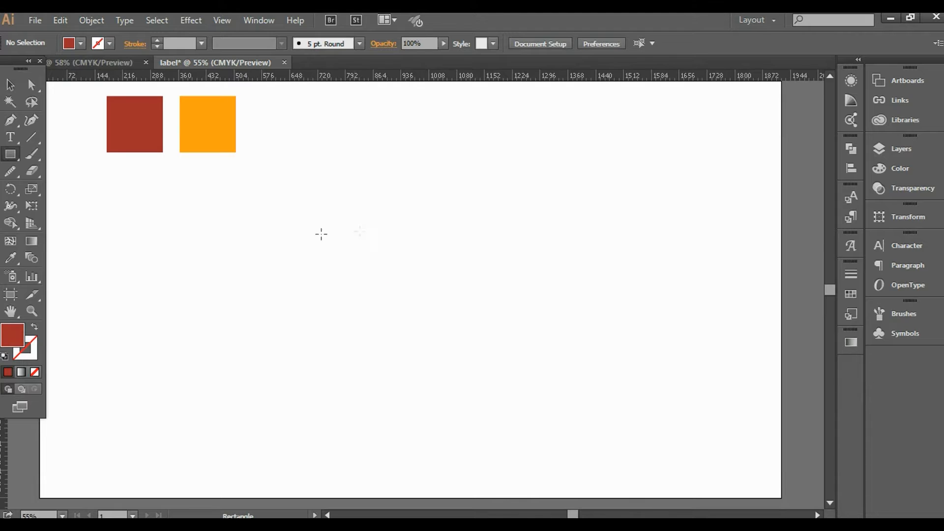
{"action": "left_click_drag", "start_coordinate": [383, 323], "coordinate": [385, 321]}
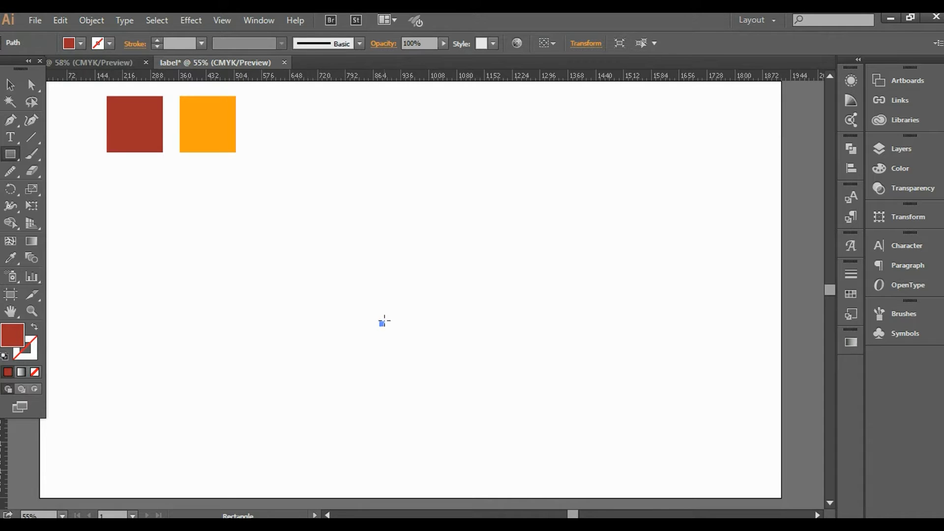
{"action": "left_click", "coordinate": [404, 272]}
{"action": "type", "text": "3"}
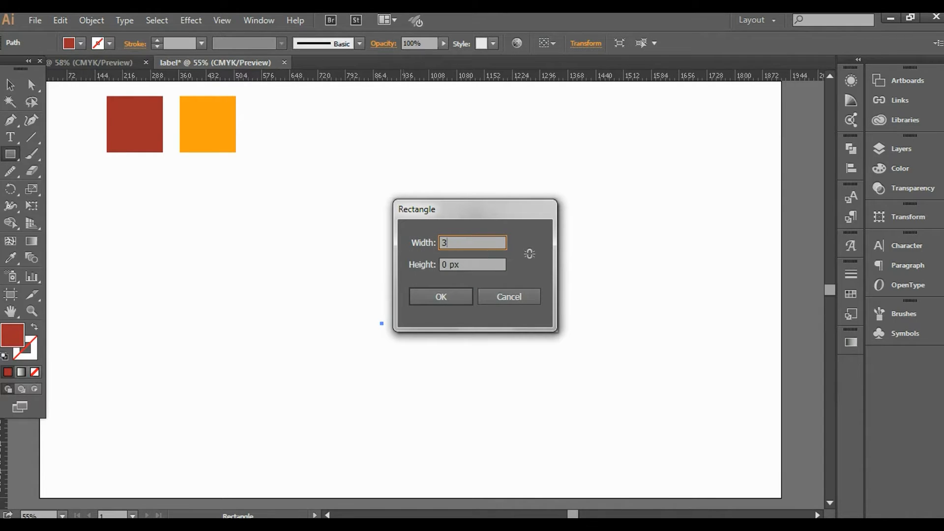
{"action": "type", "text": "00"}
{"action": "key", "text": "Tab"}
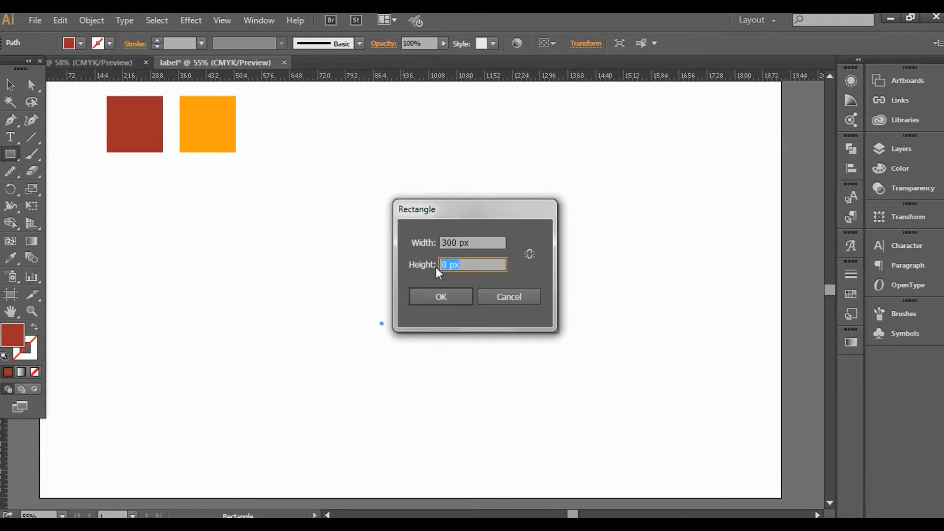
{"action": "type", "text": "300"}
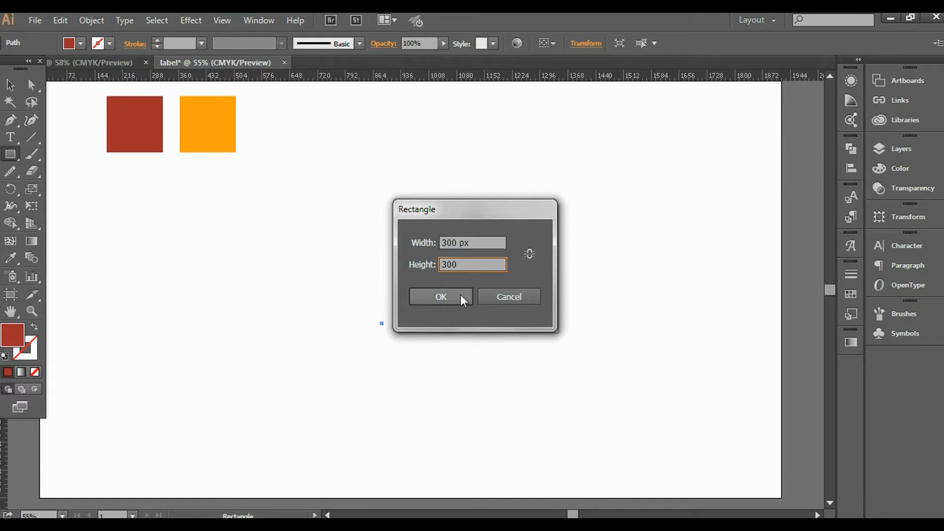
{"action": "left_click", "coordinate": [461, 293]}
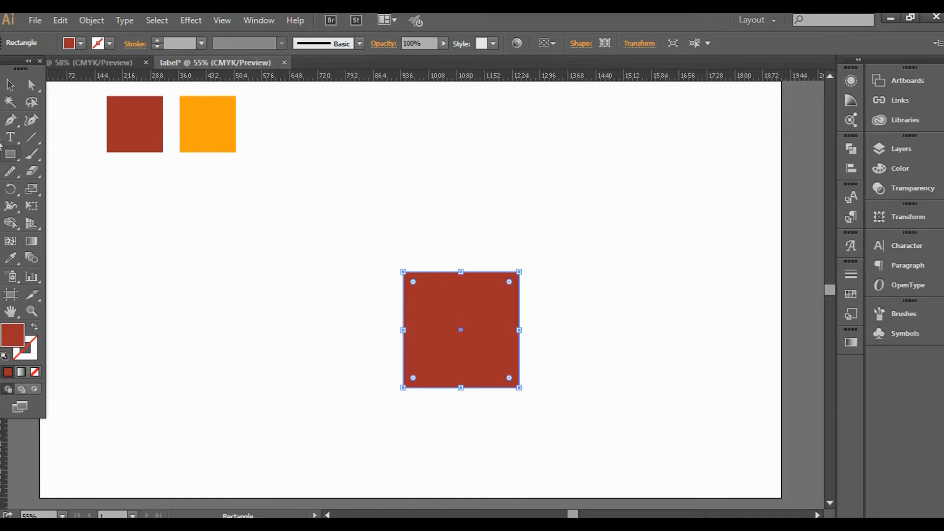
Rotate the red square 45° so it becomes a diamond.
{"action": "left_click", "coordinate": [10, 119]}
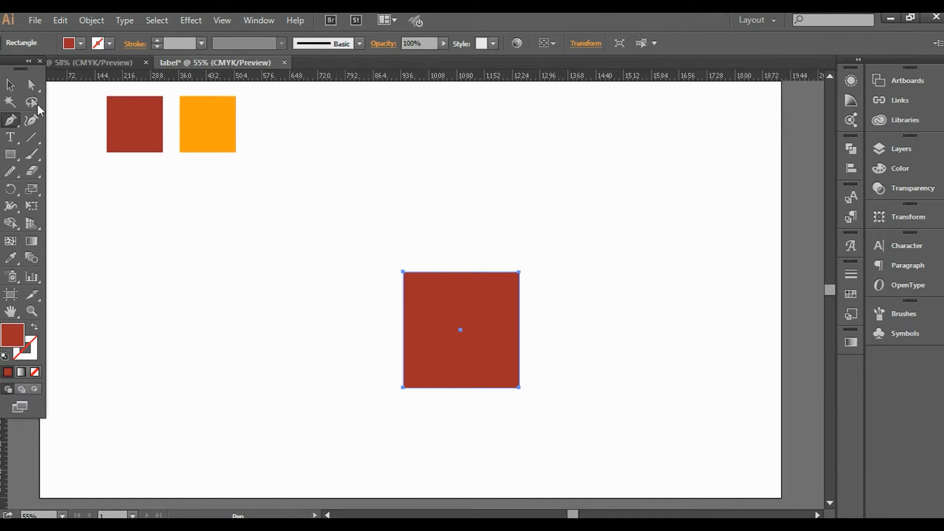
{"action": "left_click", "coordinate": [9, 86]}
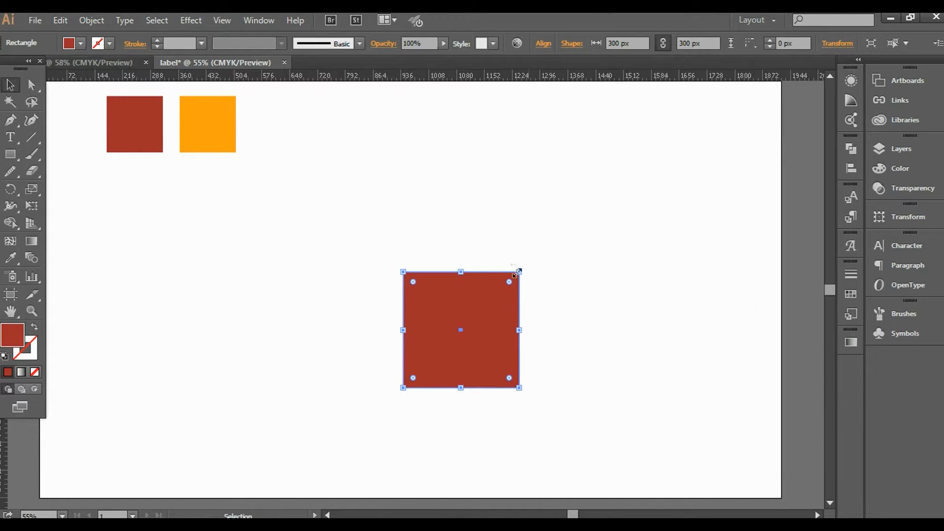
{"action": "left_click_drag", "start_coordinate": [524, 265], "coordinate": [554, 320]}
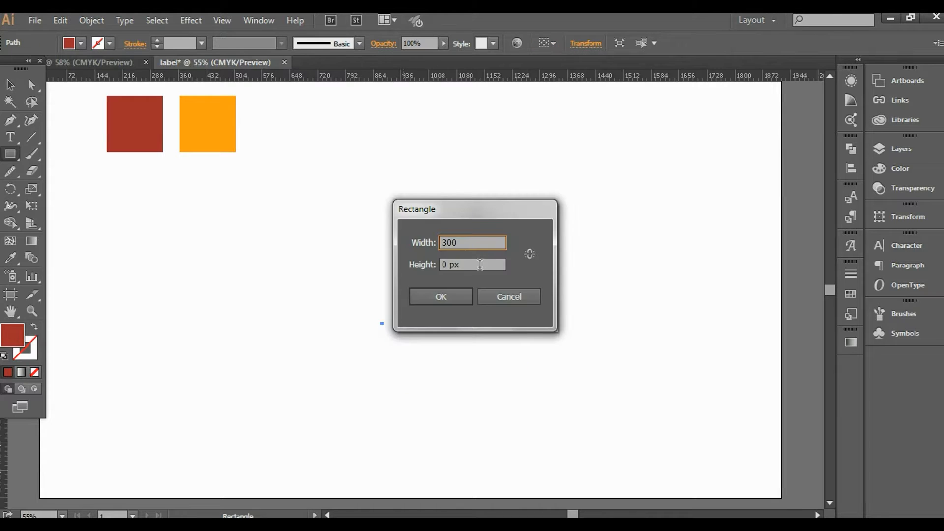
{"action": "left_click_drag", "start_coordinate": [480, 265], "coordinate": [436, 265]}
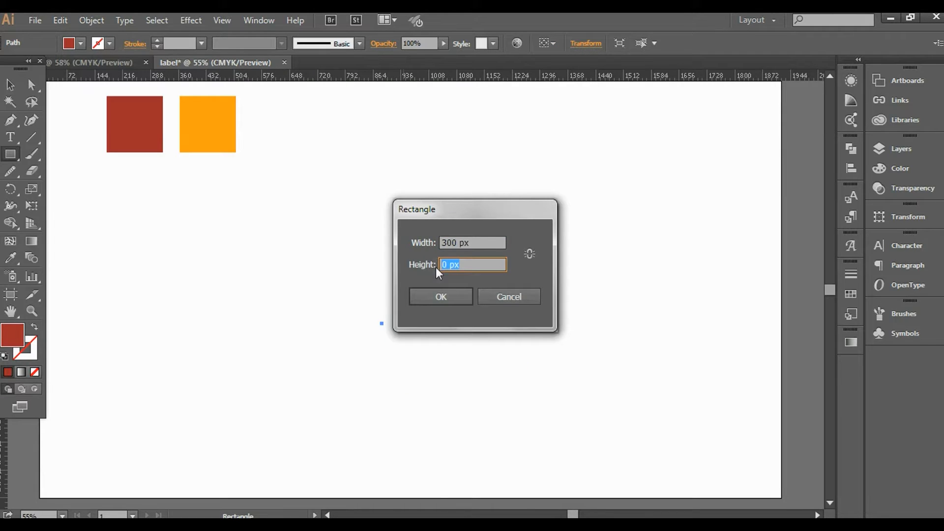
{"action": "type", "text": "300"}
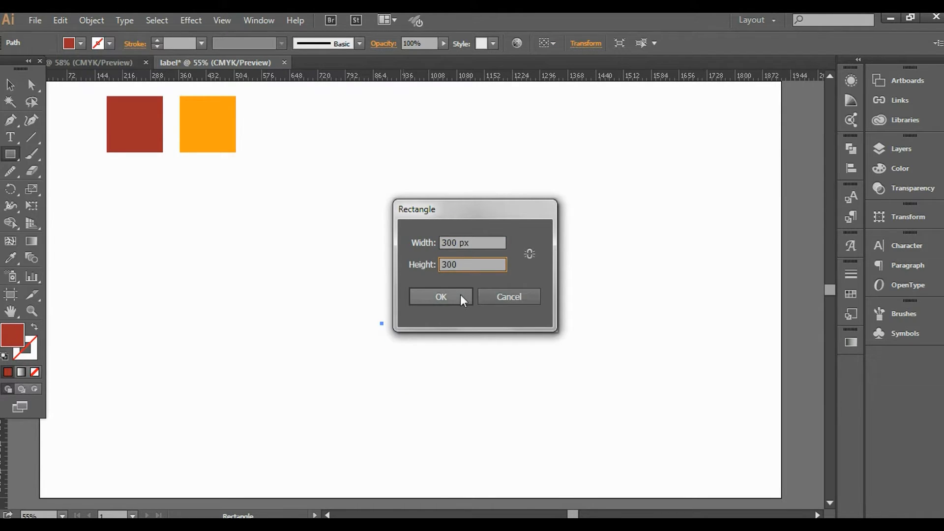
{"action": "left_click", "coordinate": [461, 294]}
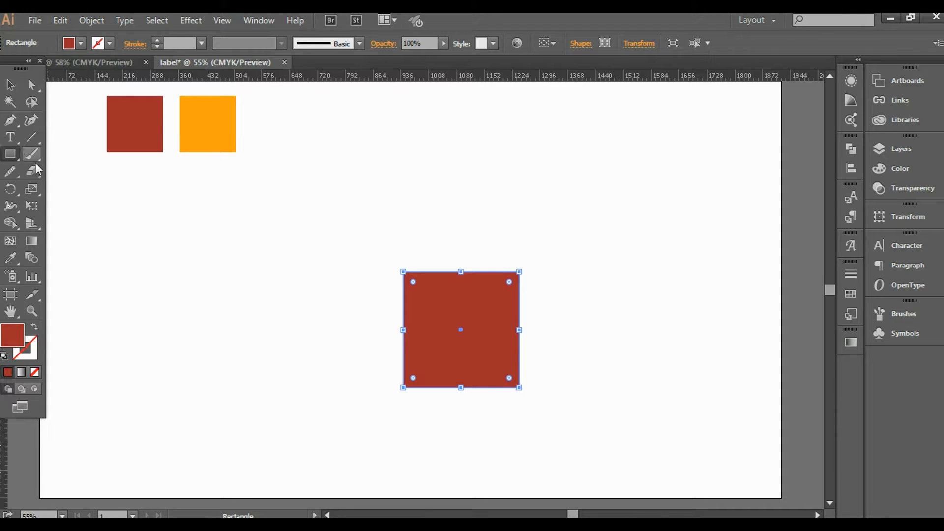
{"action": "left_click", "coordinate": [10, 120]}
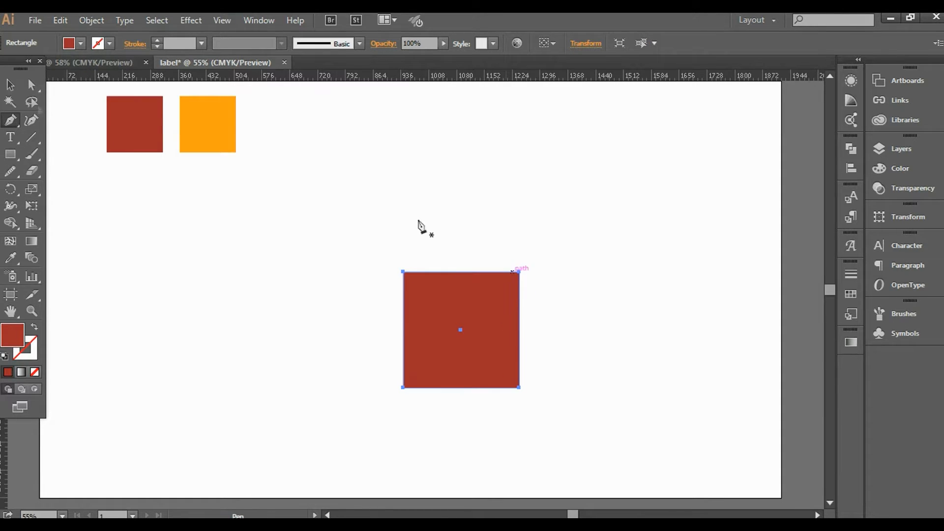
{"action": "left_click", "coordinate": [9, 86]}
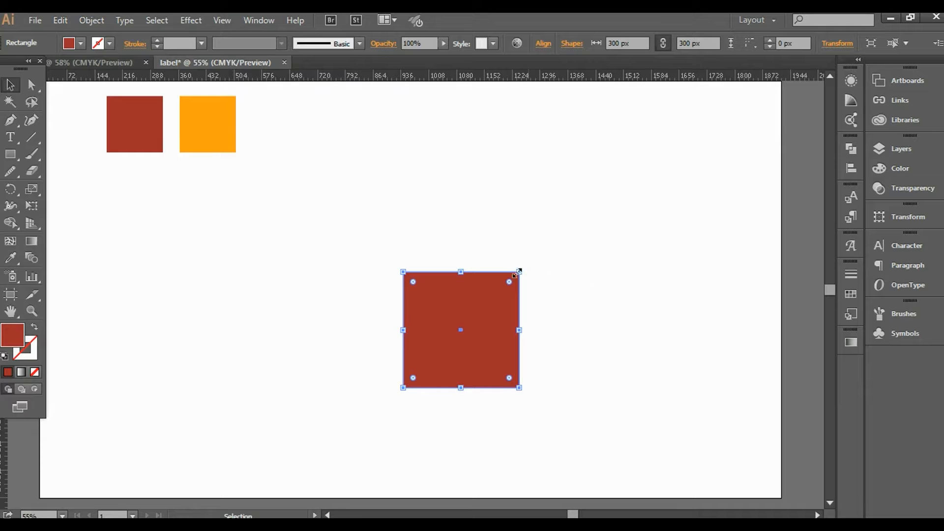
{"action": "left_click_drag", "start_coordinate": [520, 265], "coordinate": [553, 335]}
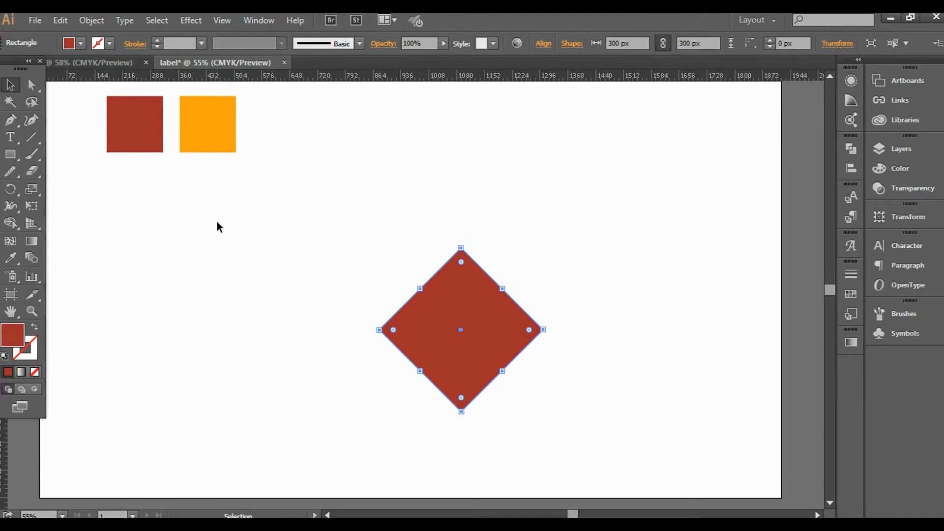
{"action": "left_click", "coordinate": [11, 122]}
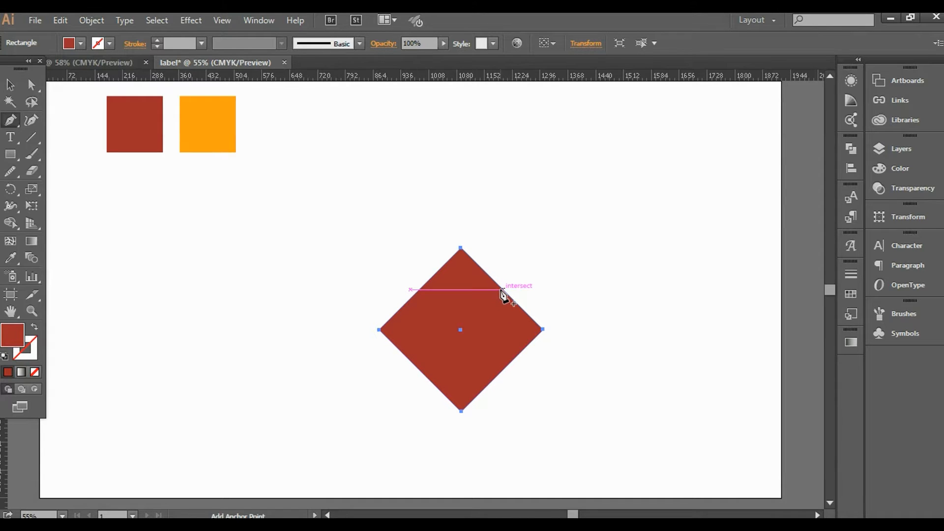
Curve the diamond's upper-right edge into a rounded lobe and add a horizontal guide at its top.
{"action": "left_click_drag", "start_coordinate": [502, 293], "coordinate": [547, 248]}
{"action": "left_click", "coordinate": [10, 84]}
{"action": "left_click_drag", "start_coordinate": [392, 76], "coordinate": [392, 227]}
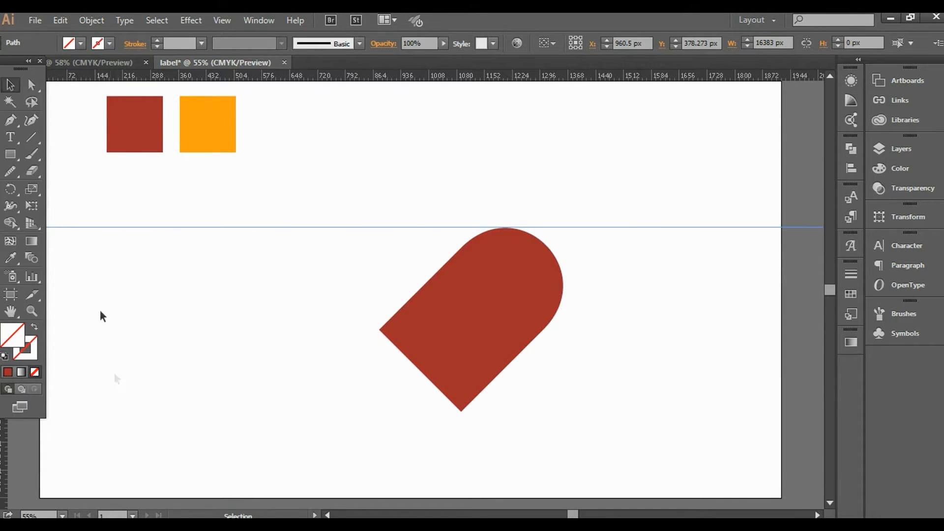
Bulge the upper-left edge into a matching lobe that reaches the guide.
{"action": "left_click", "coordinate": [11, 120]}
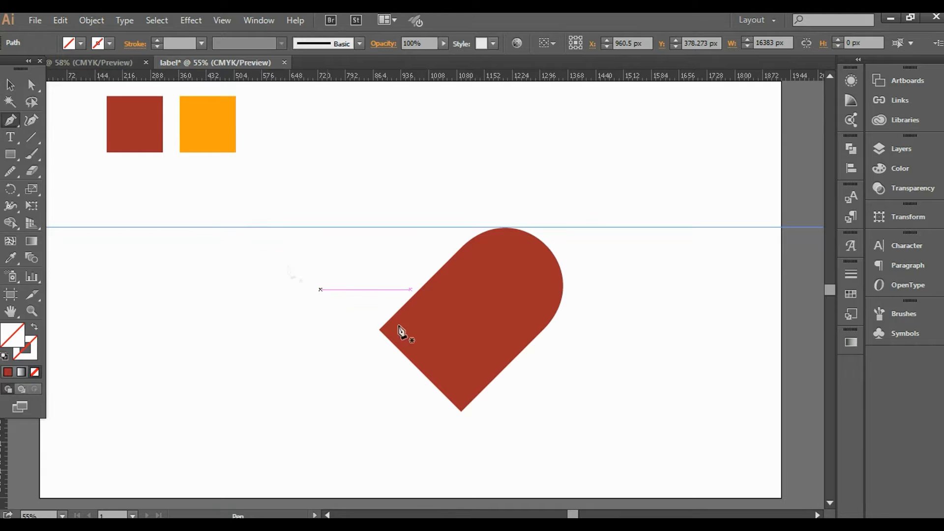
{"action": "left_click_drag", "start_coordinate": [414, 294], "coordinate": [427, 301]}
{"action": "key", "text": "ctrl+z"}
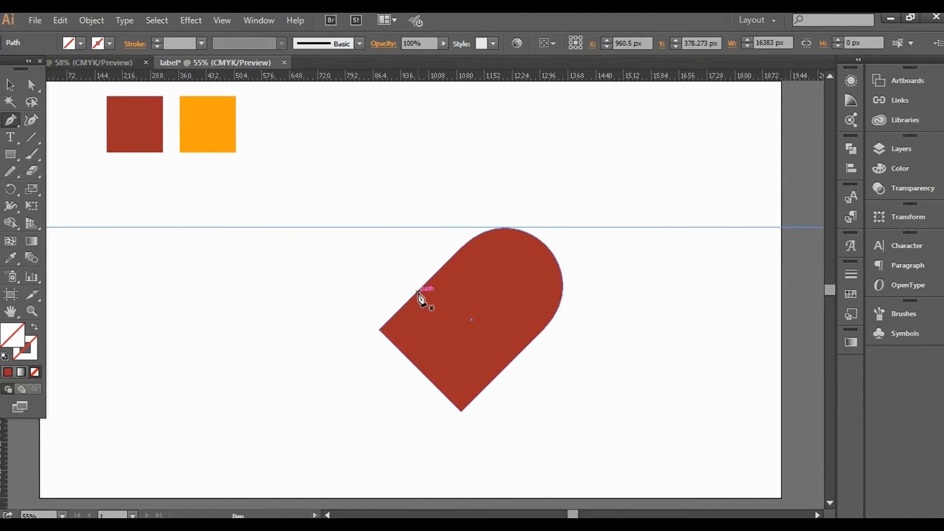
{"action": "key", "text": "alt"}
{"action": "left_click_drag", "start_coordinate": [417, 291], "coordinate": [382, 249]}
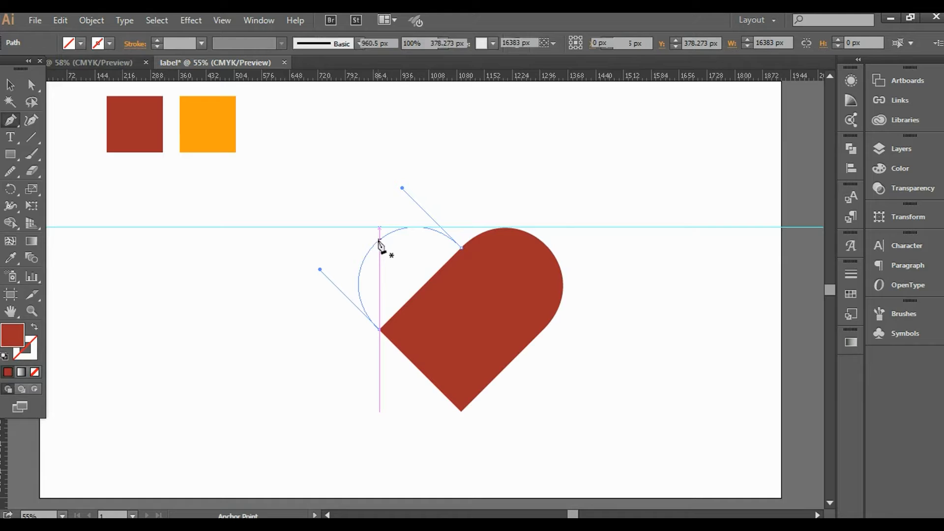
Select the horizontal guide and delete it.
{"action": "left_click", "coordinate": [10, 85]}
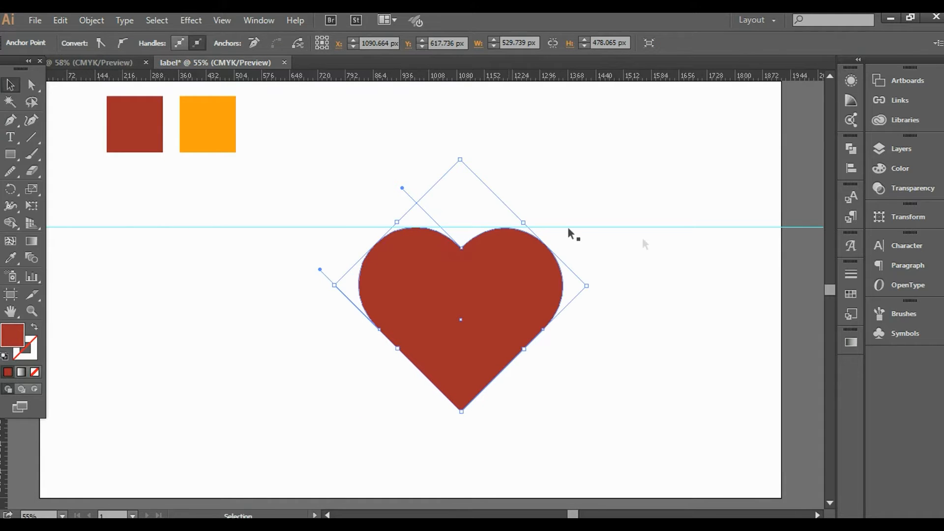
{"action": "left_click_drag", "start_coordinate": [626, 199], "coordinate": [668, 257]}
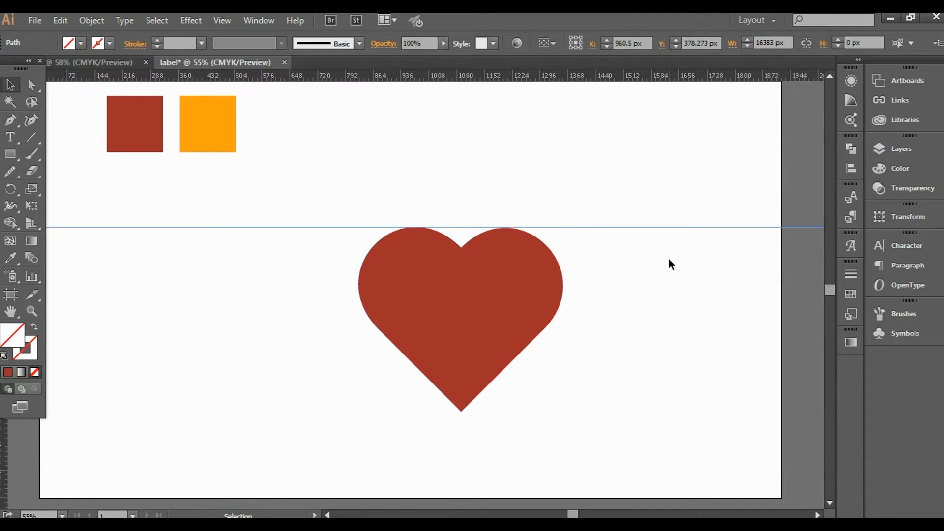
{"action": "key", "text": "Delete"}
Shrink a copy of the red heart into an inner heart filled with the orange sample colour.
{"action": "left_click", "coordinate": [483, 329]}
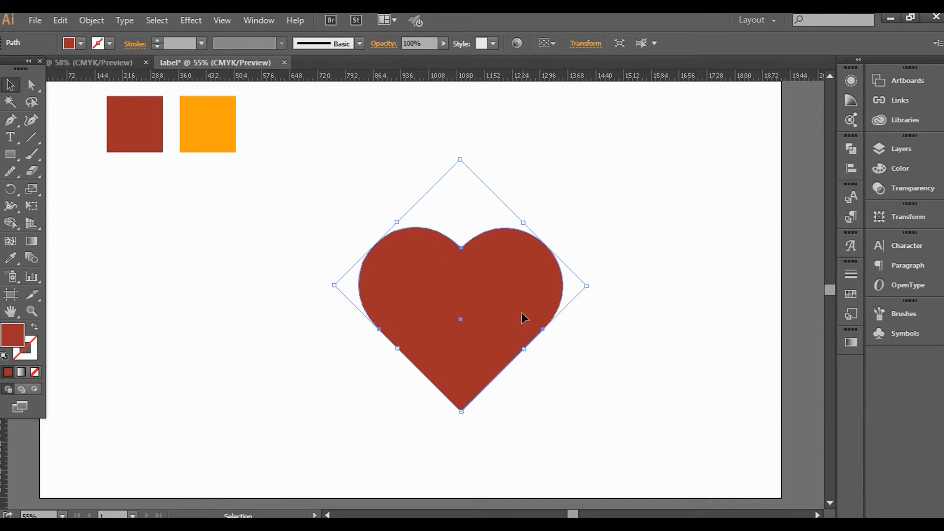
{"action": "key", "text": "ctrl"}
{"action": "key", "text": "ctrl"}
{"action": "left_click_drag", "start_coordinate": [586, 285], "coordinate": [547, 302]}
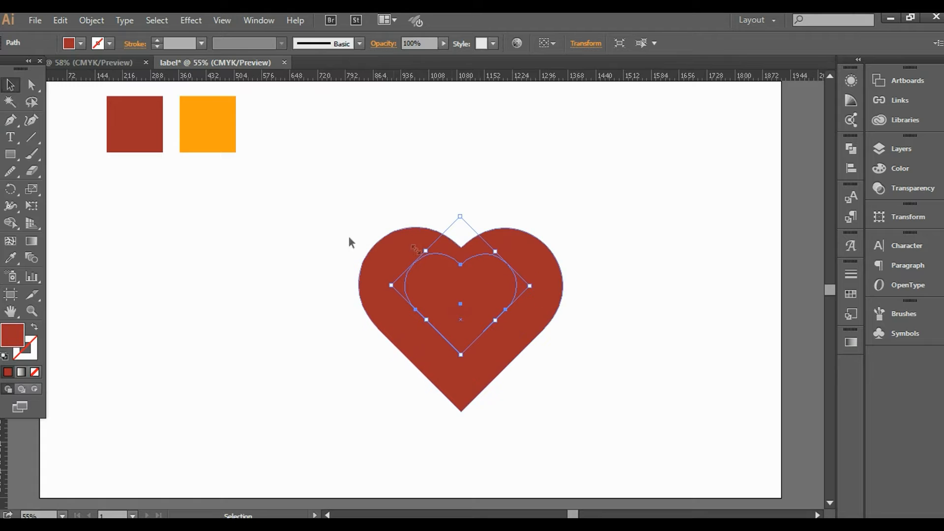
{"action": "key", "text": "i"}
{"action": "left_click", "coordinate": [211, 116]}
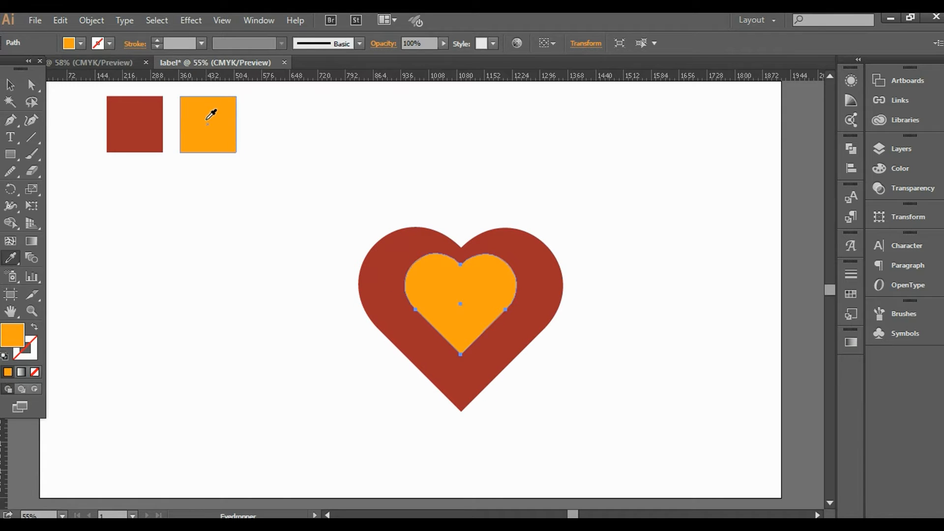
Enlarge the orange heart and vertically centre it on the red heart.
{"action": "left_click", "coordinate": [9, 85]}
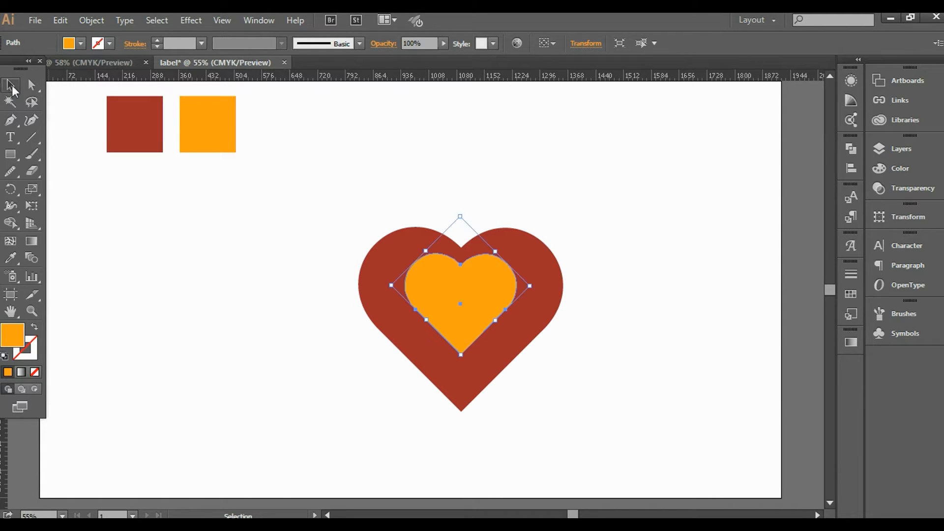
{"action": "left_click_drag", "start_coordinate": [598, 225], "coordinate": [420, 318]}
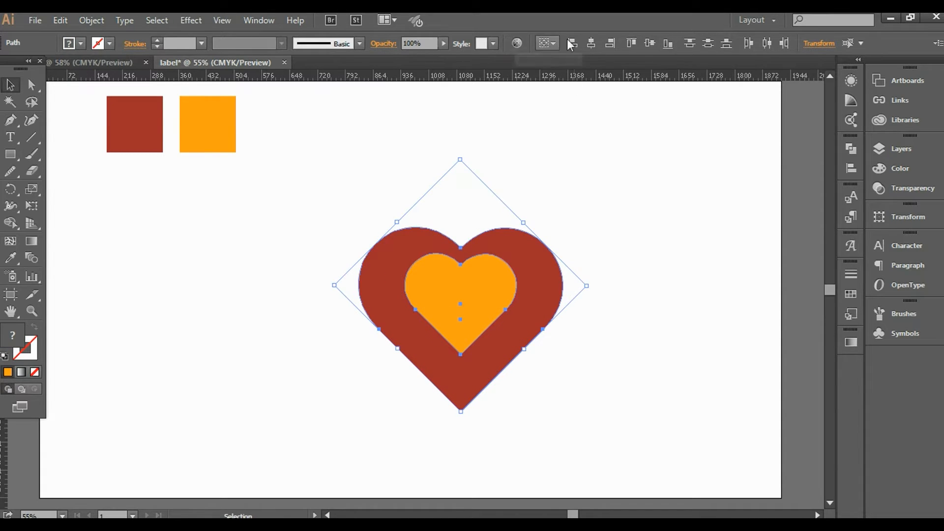
{"action": "left_click", "coordinate": [650, 42]}
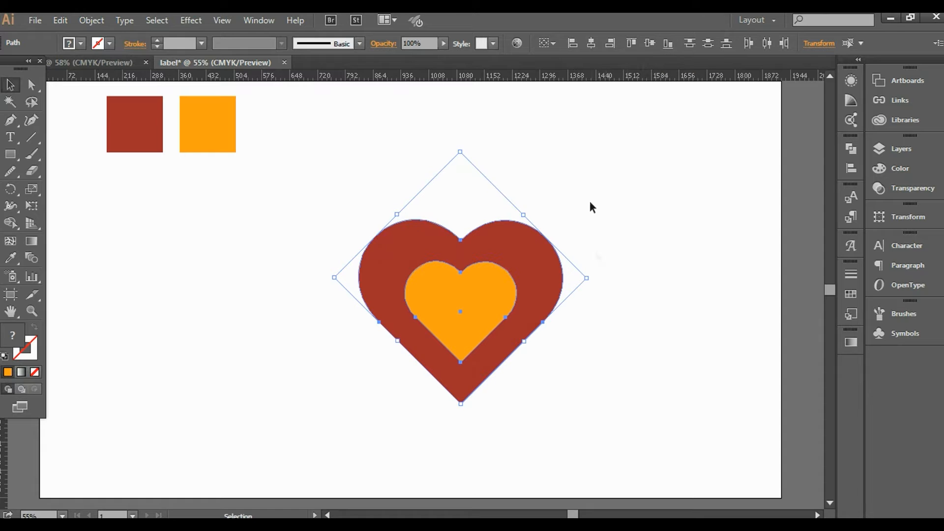
{"action": "left_click", "coordinate": [622, 273]}
{"action": "left_click", "coordinate": [467, 297]}
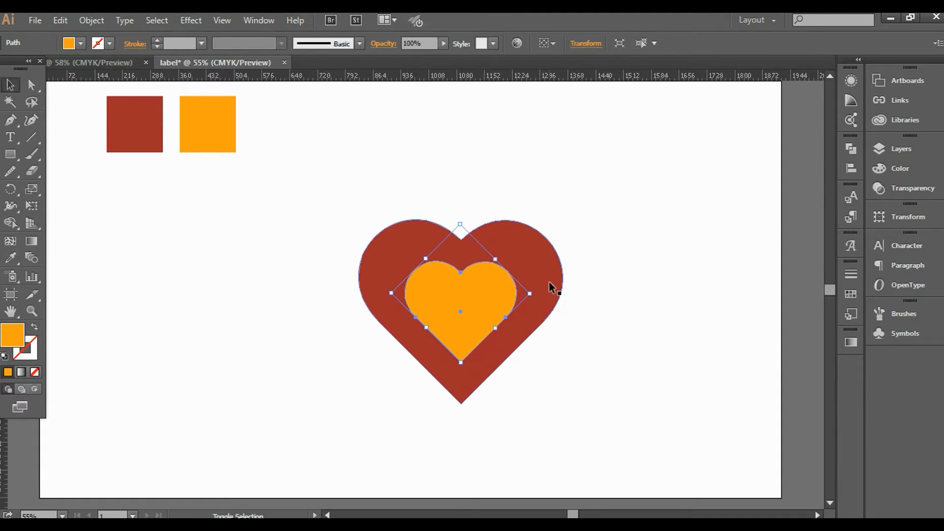
{"action": "left_click_drag", "start_coordinate": [534, 297], "coordinate": [577, 277]}
{"action": "left_click_drag", "start_coordinate": [605, 213], "coordinate": [413, 328]}
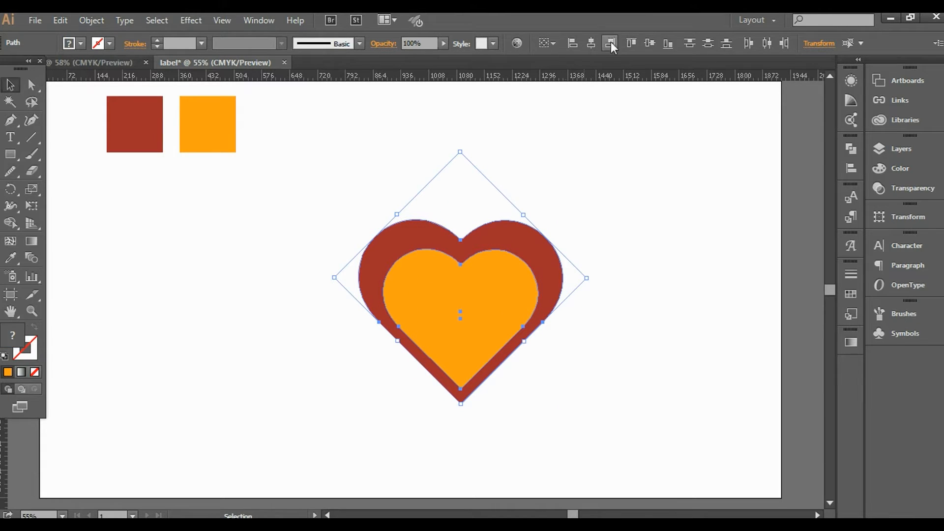
{"action": "left_click", "coordinate": [650, 43]}
{"action": "left_click", "coordinate": [640, 201]}
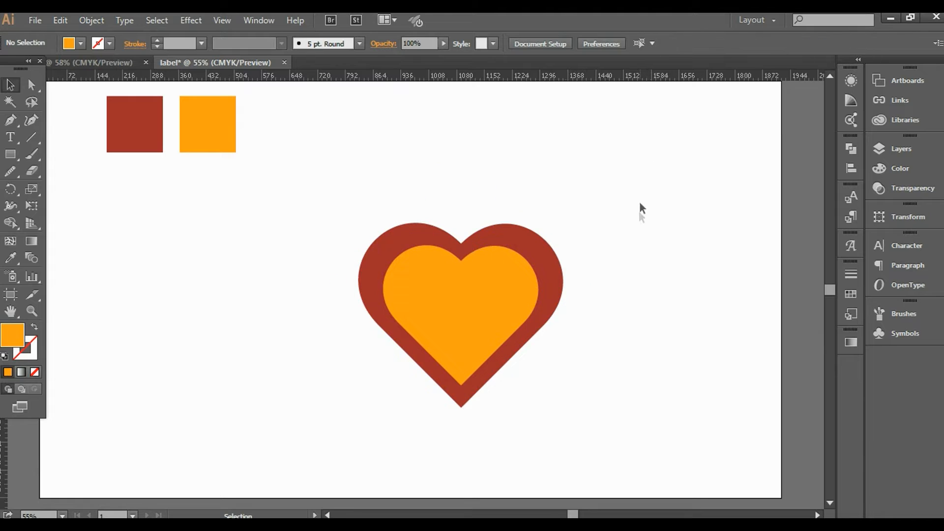
Adjust the red heart's size around the orange heart and recentre them vertically.
{"action": "left_click", "coordinate": [560, 275]}
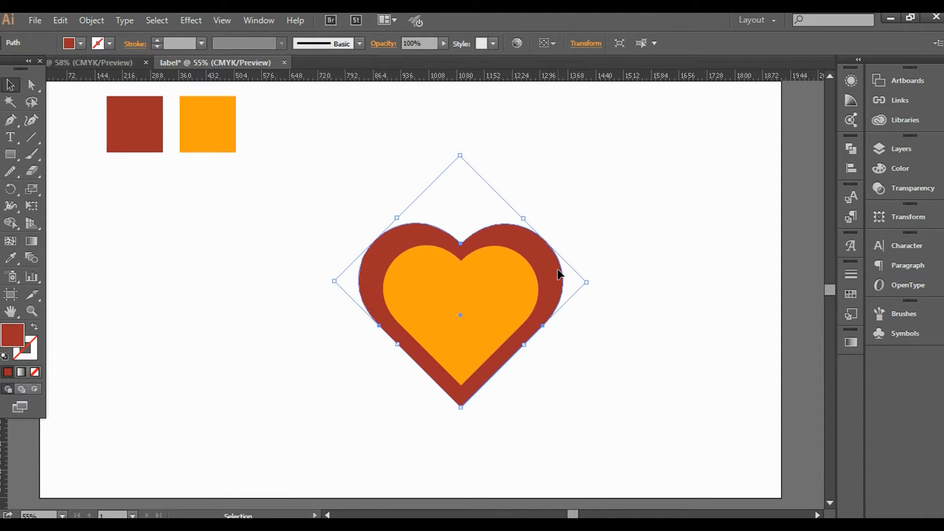
{"action": "left_click_drag", "start_coordinate": [587, 283], "coordinate": [574, 285]}
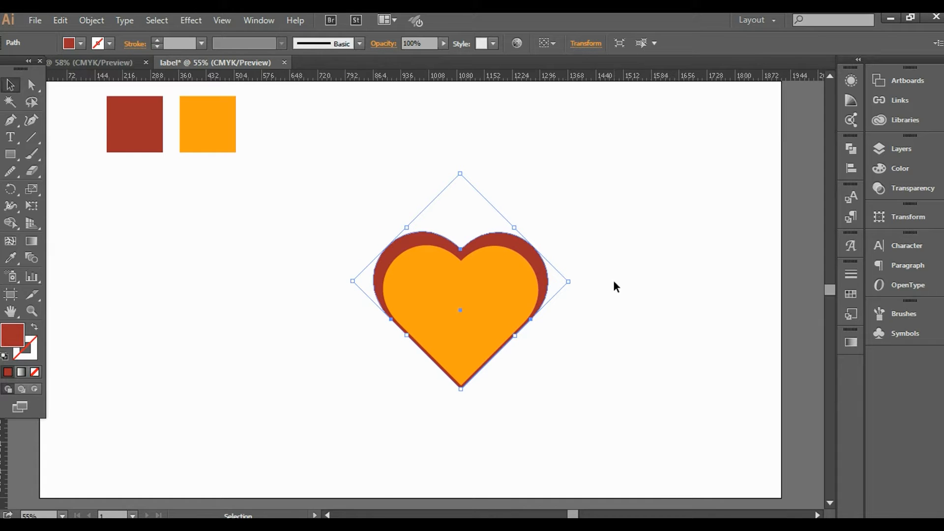
{"action": "left_click_drag", "start_coordinate": [563, 283], "coordinate": [581, 275]}
{"action": "left_click_drag", "start_coordinate": [631, 232], "coordinate": [512, 282]}
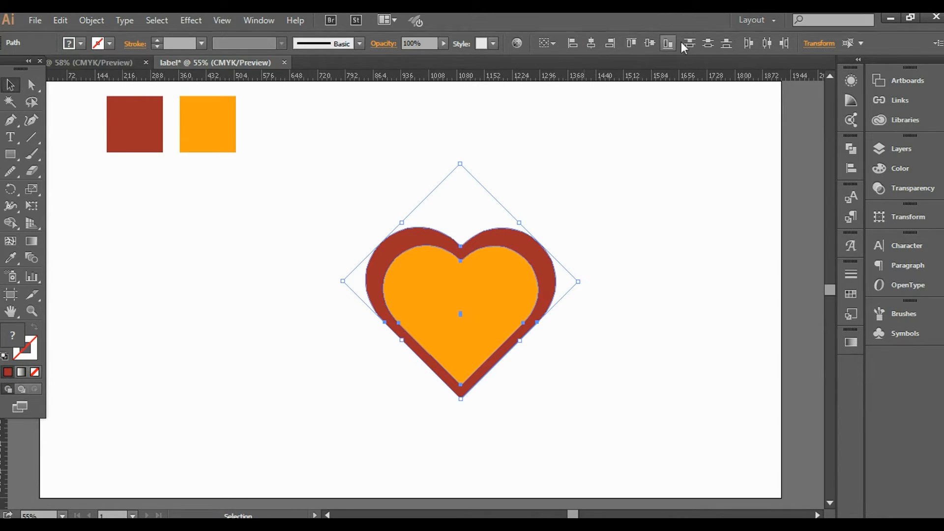
{"action": "left_click", "coordinate": [650, 43]}
{"action": "left_click", "coordinate": [660, 195]}
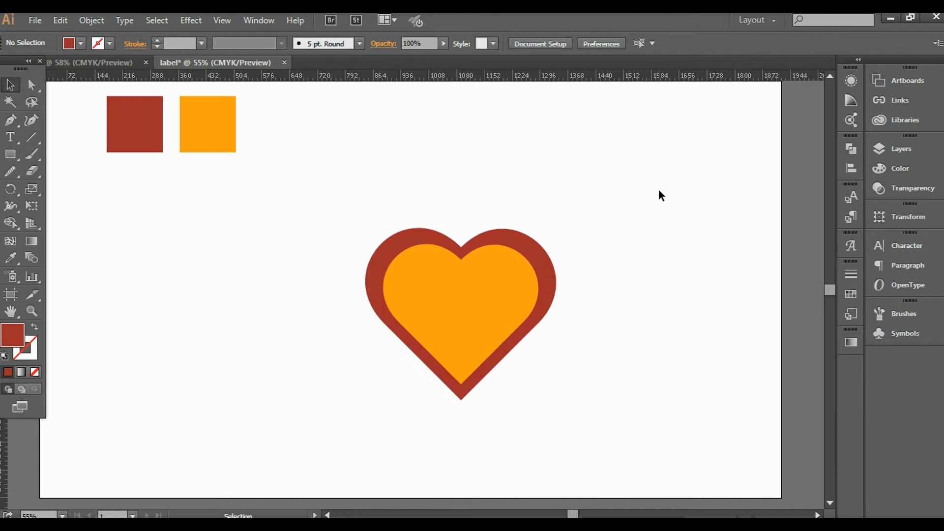
Scale both hearts up together about their centre.
{"action": "left_click_drag", "start_coordinate": [564, 206], "coordinate": [484, 369]}
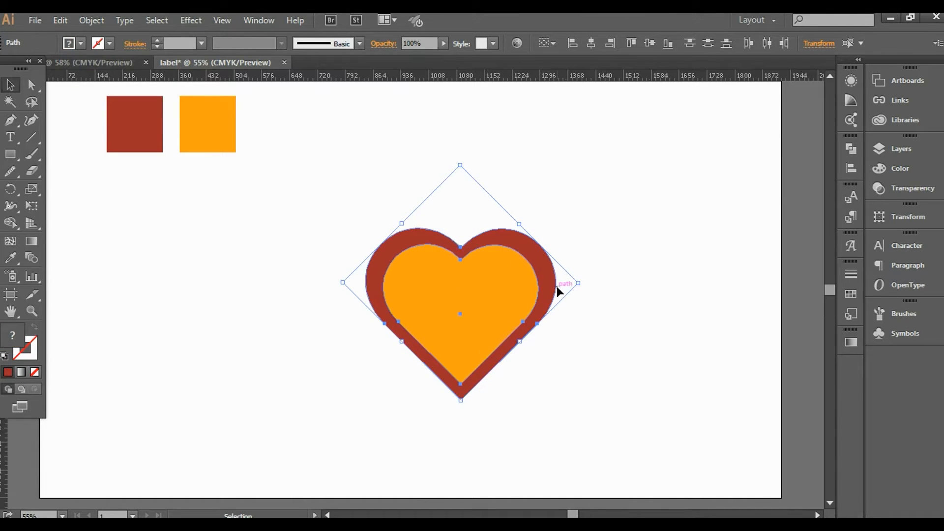
{"action": "left_click_drag", "start_coordinate": [579, 284], "coordinate": [642, 285]}
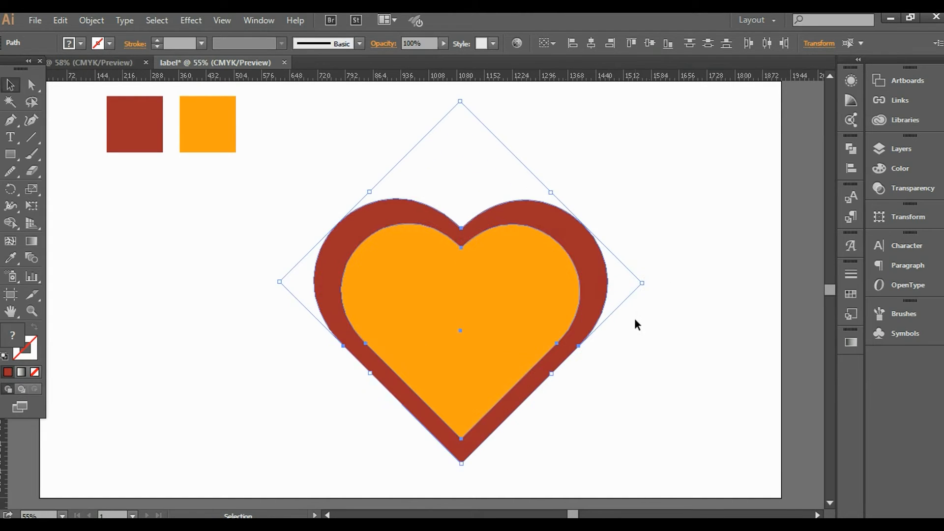
{"action": "left_click", "coordinate": [660, 365]}
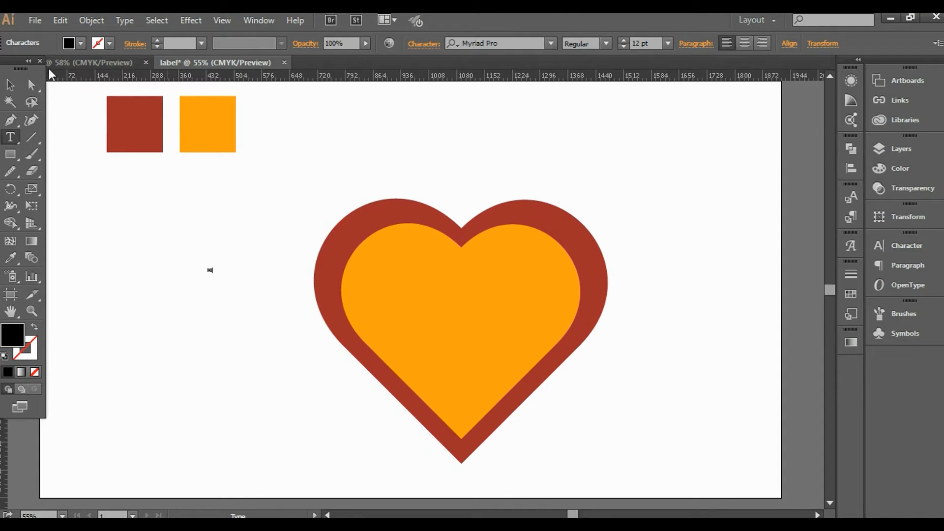
Enlarge the small MJ text to about 142.5 pt beside the heart.
{"action": "left_click", "coordinate": [9, 85]}
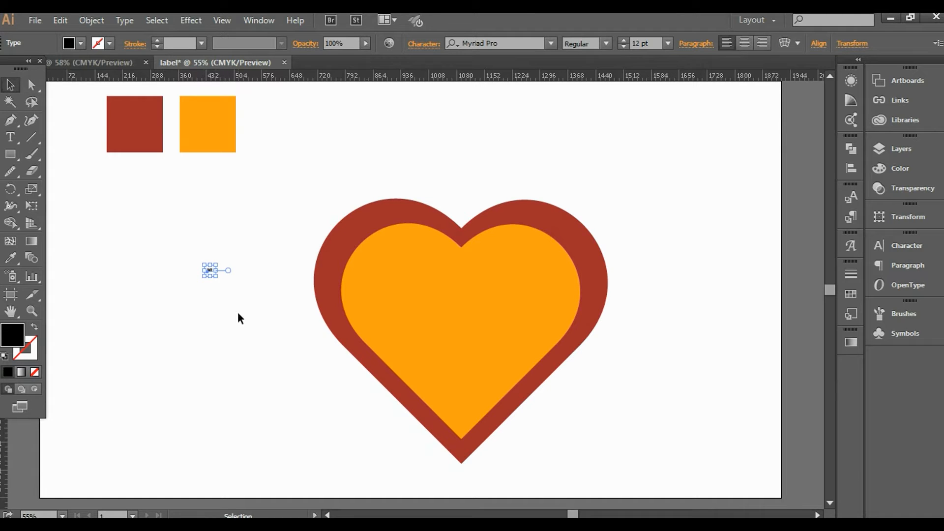
{"action": "left_click_drag", "start_coordinate": [215, 278], "coordinate": [338, 460]}
{"action": "left_click_drag", "start_coordinate": [272, 333], "coordinate": [226, 287]}
Set MJ in the Mustardo font, shrink it to about 99.72 pt, and place it inside the orange heart.
{"action": "left_click", "coordinate": [502, 40]}
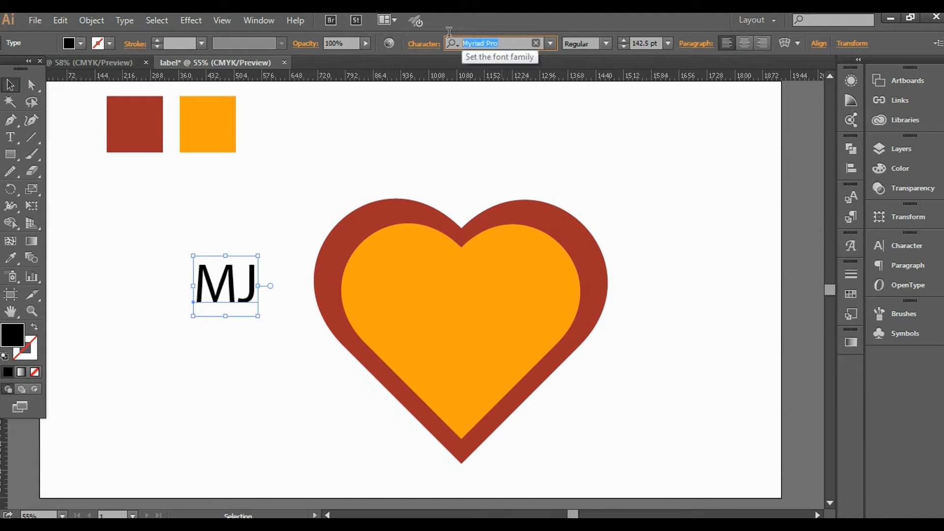
{"action": "type", "text": "m"}
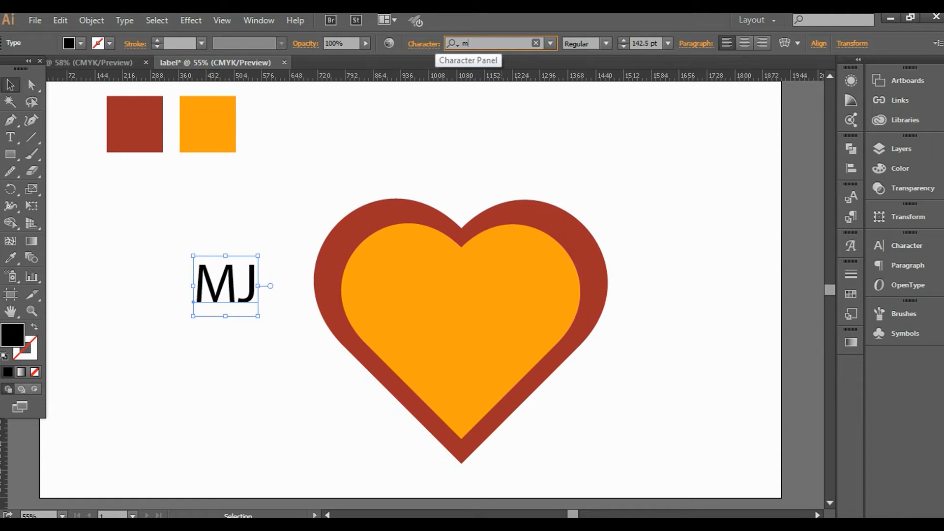
{"action": "key", "text": "Return"}
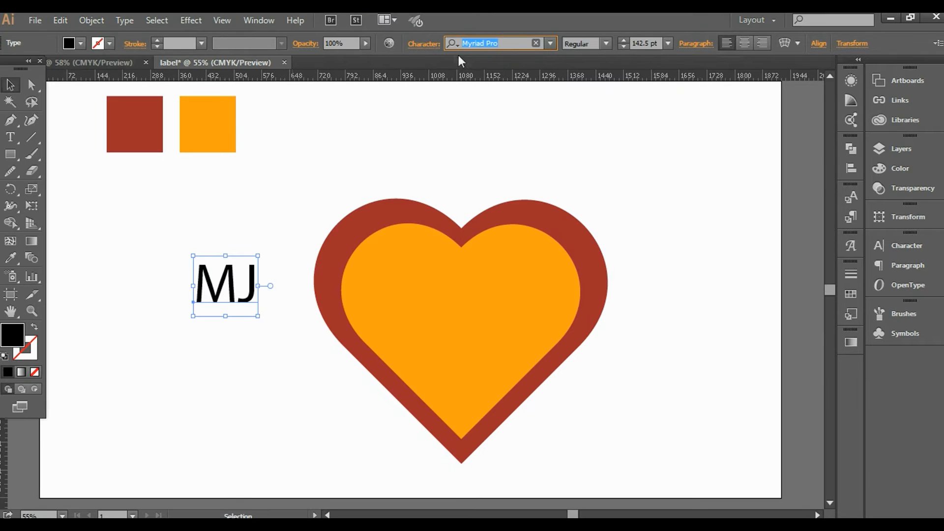
{"action": "type", "text": "mur"}
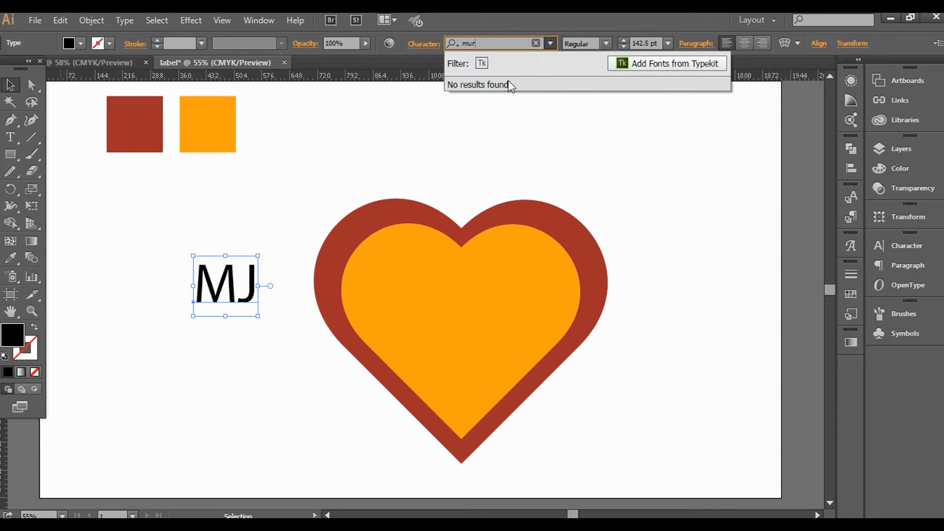
{"action": "key", "text": "BackSpace"}
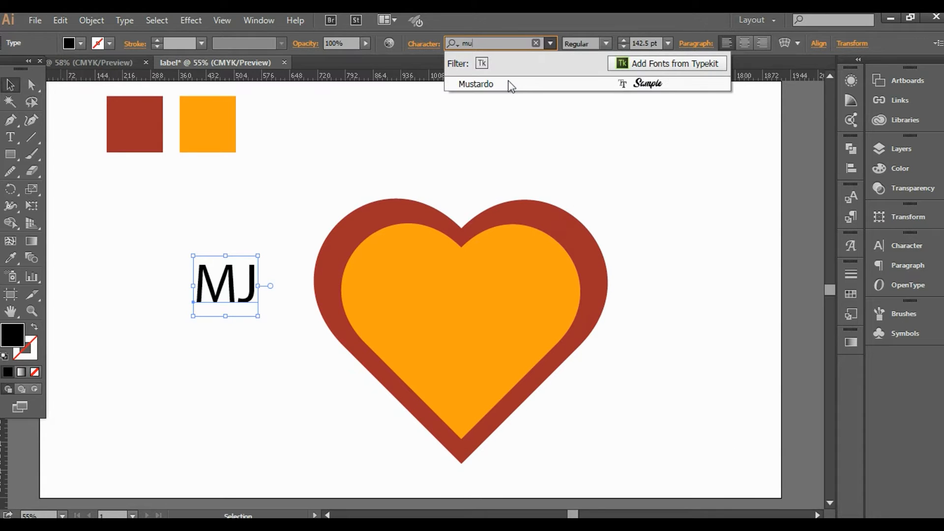
{"action": "left_click", "coordinate": [508, 87]}
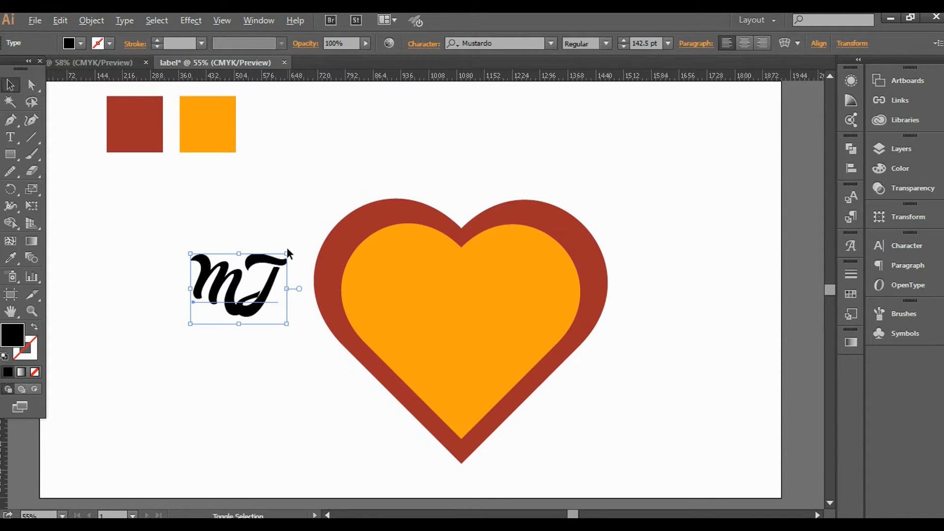
{"action": "left_click_drag", "start_coordinate": [290, 254], "coordinate": [272, 266]}
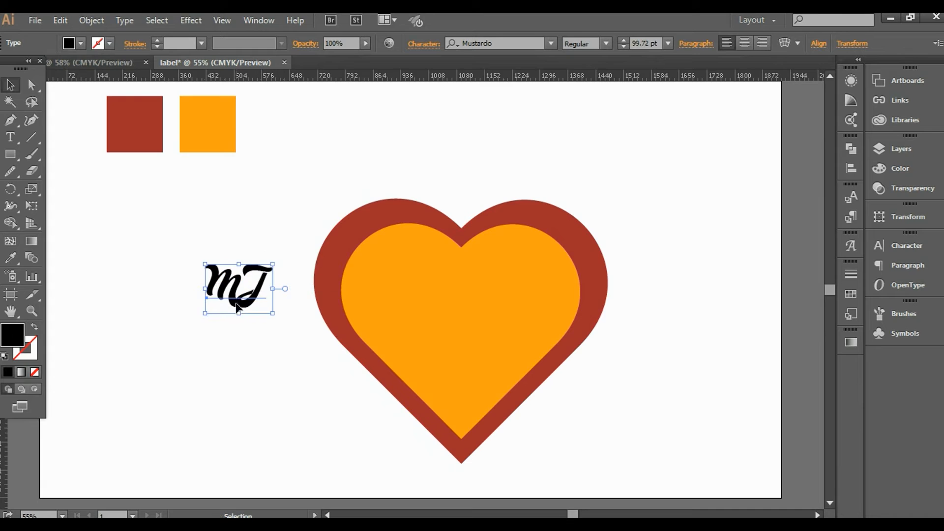
{"action": "left_click_drag", "start_coordinate": [242, 305], "coordinate": [456, 304]}
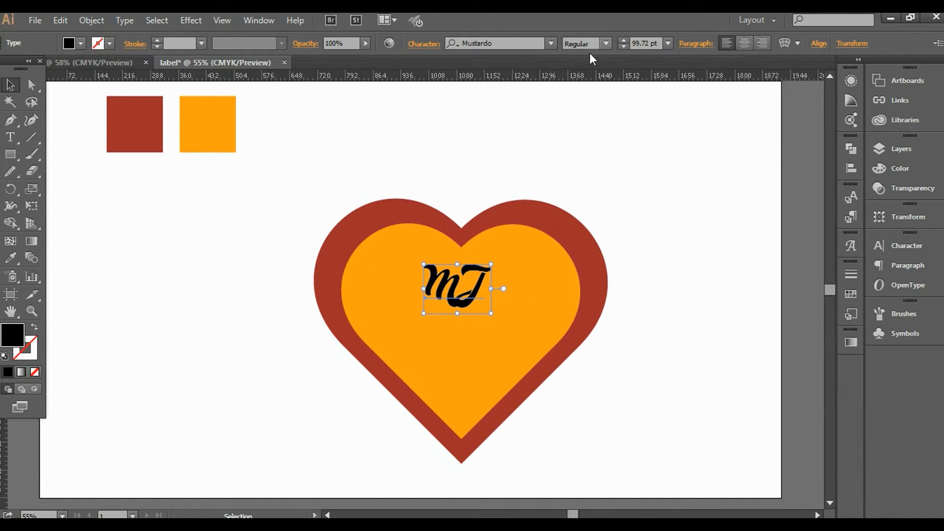
Give the MJ lettering a white fill.
{"action": "left_click", "coordinate": [80, 43]}
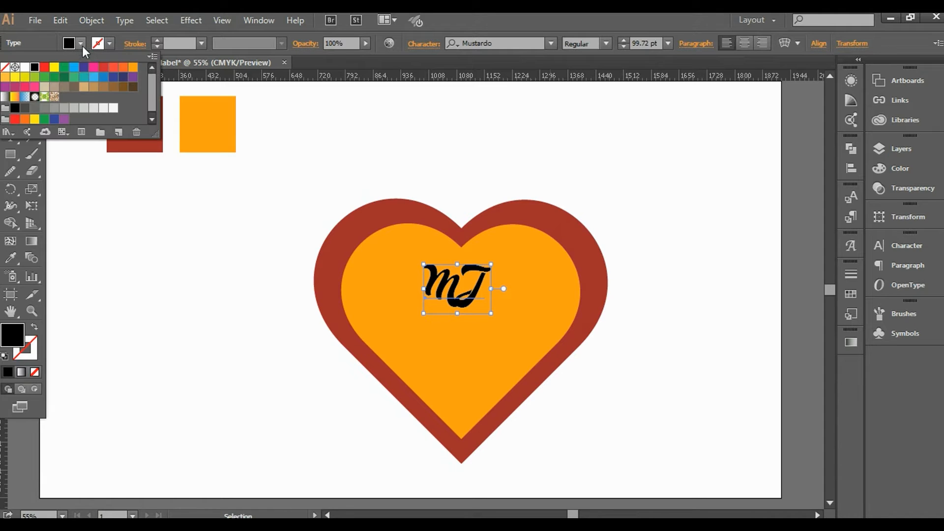
{"action": "left_click", "coordinate": [83, 108]}
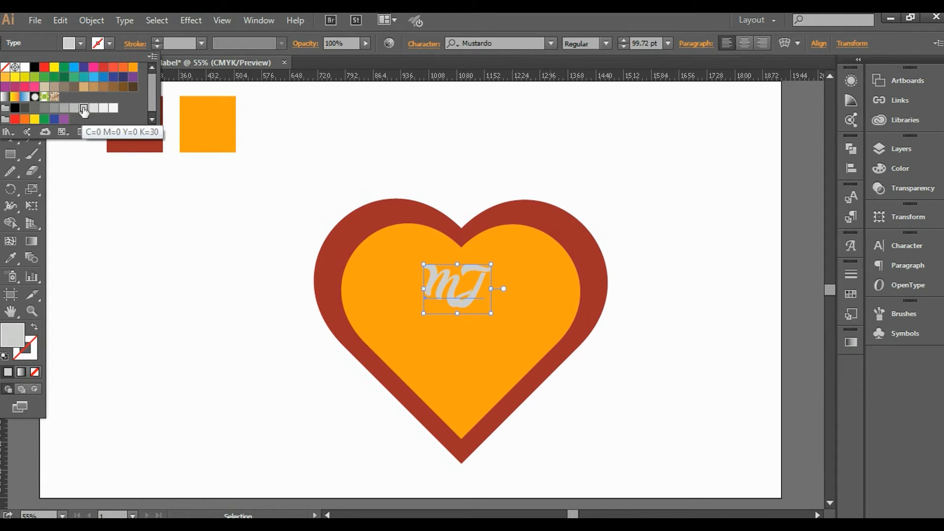
{"action": "left_click", "coordinate": [114, 109]}
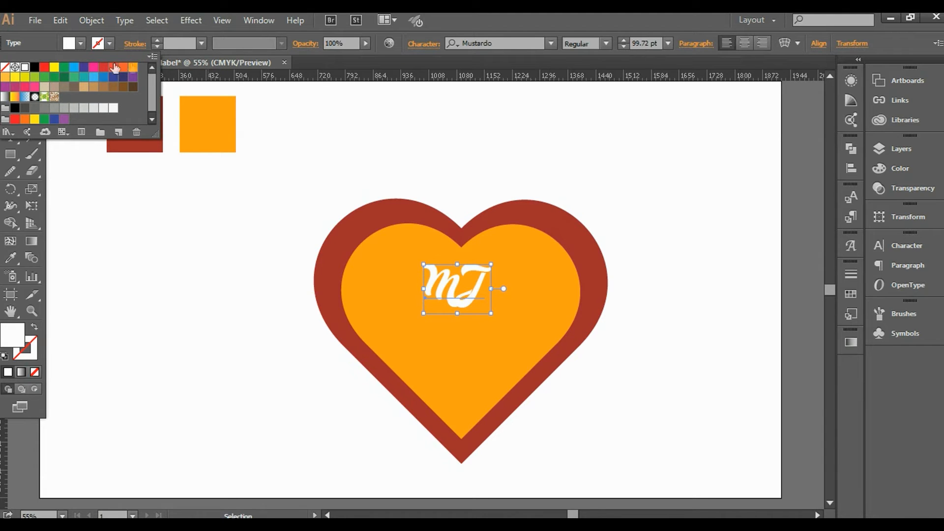
{"action": "left_click", "coordinate": [216, 113]}
{"action": "left_click", "coordinate": [410, 144]}
Nudge the MJ text slightly lower inside the heart.
{"action": "left_click_drag", "start_coordinate": [467, 279], "coordinate": [471, 288]}
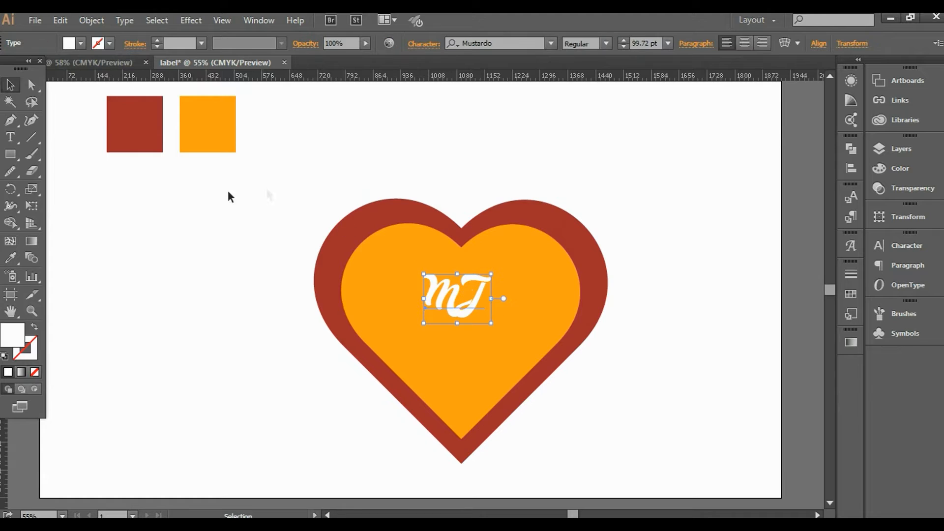
{"action": "left_click", "coordinate": [184, 218]}
{"action": "key", "text": "t"}
{"action": "left_click", "coordinate": [160, 242]}
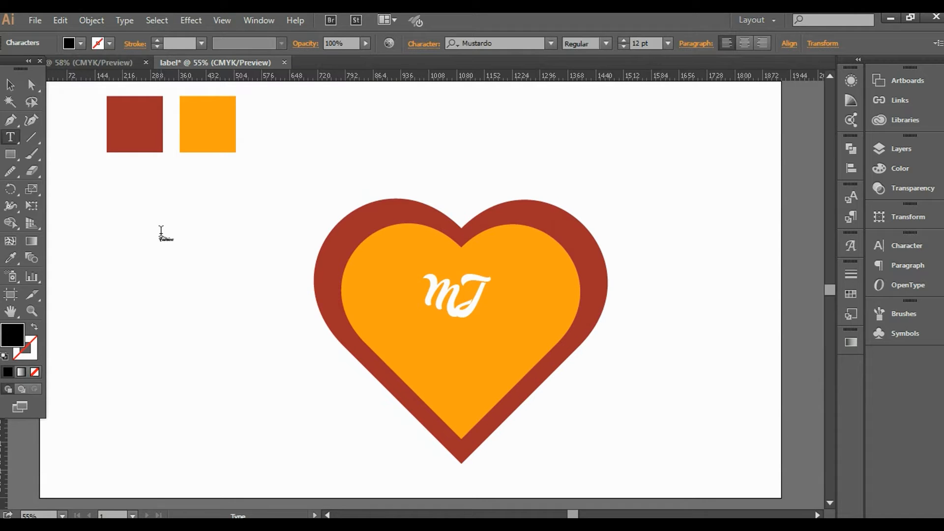
Resize the new Fashion text to 60 pt.
{"action": "left_click", "coordinate": [10, 85]}
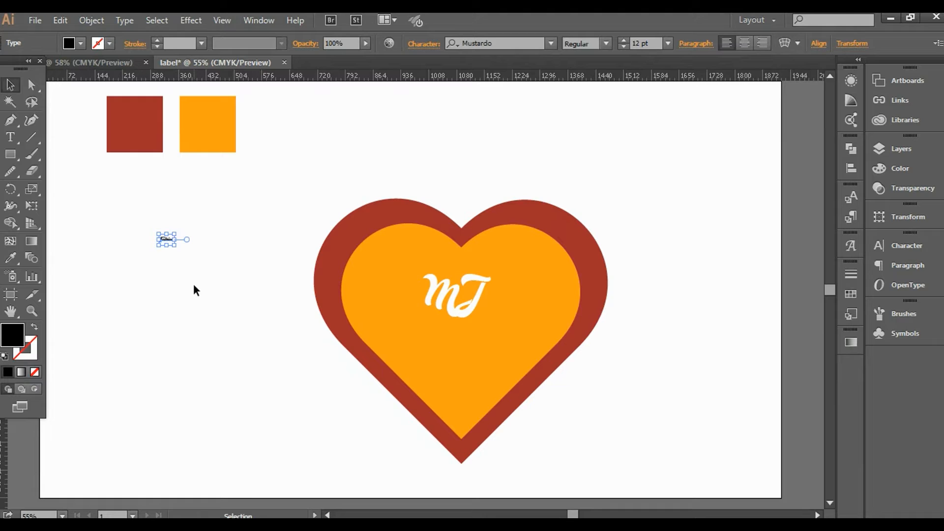
{"action": "left_click_drag", "start_coordinate": [174, 232], "coordinate": [260, 202]}
{"action": "left_click", "coordinate": [187, 330]}
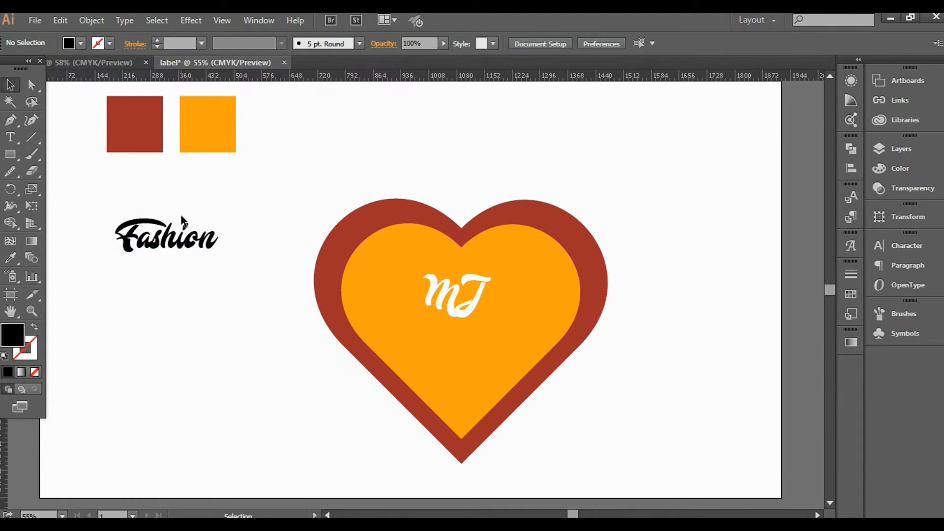
{"action": "left_click", "coordinate": [187, 241]}
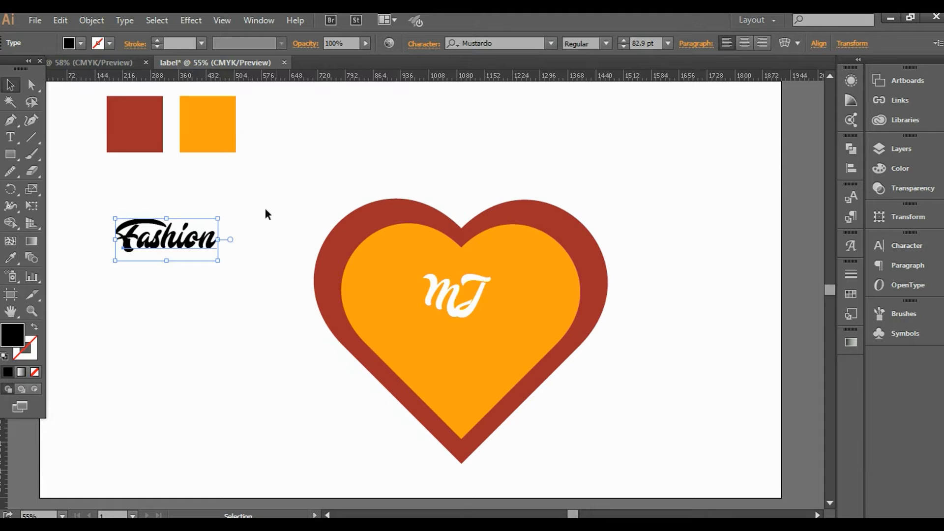
{"action": "left_click", "coordinate": [669, 44]}
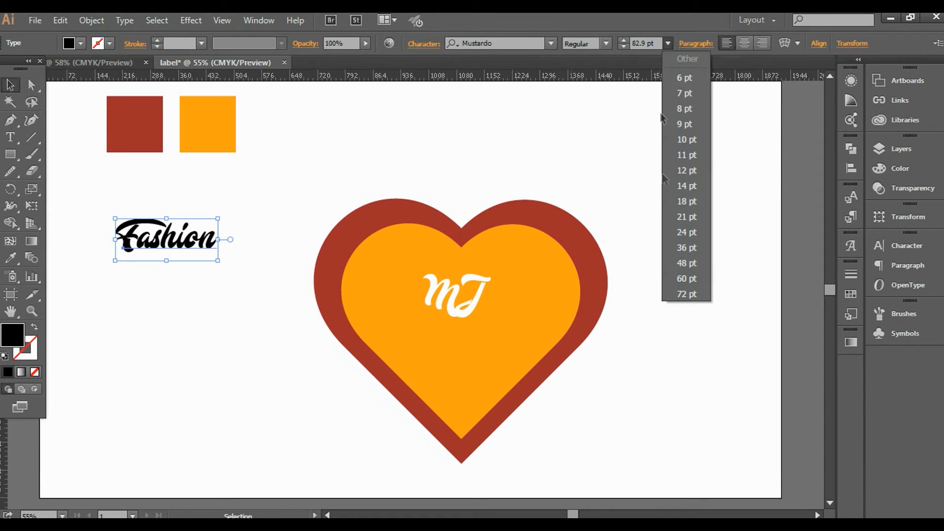
{"action": "left_click", "coordinate": [686, 294]}
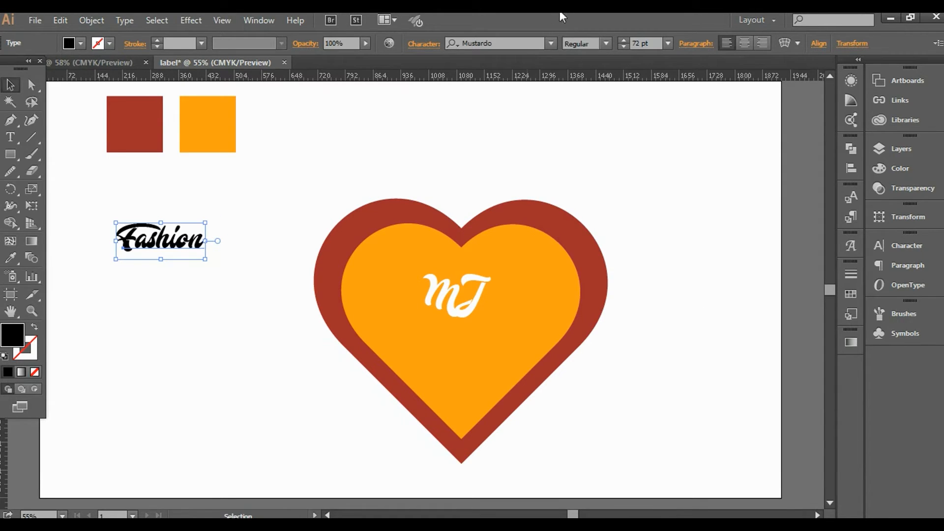
{"action": "left_click", "coordinate": [669, 44]}
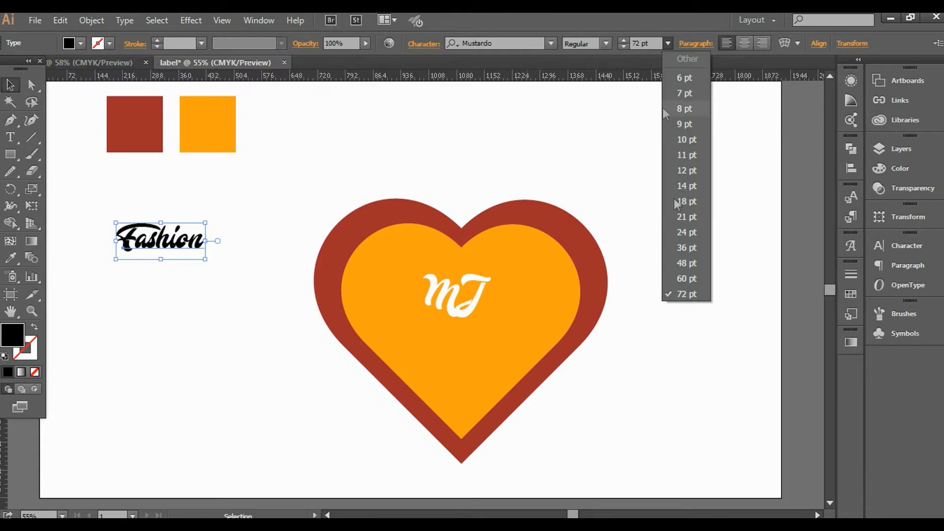
{"action": "left_click", "coordinate": [698, 230]}
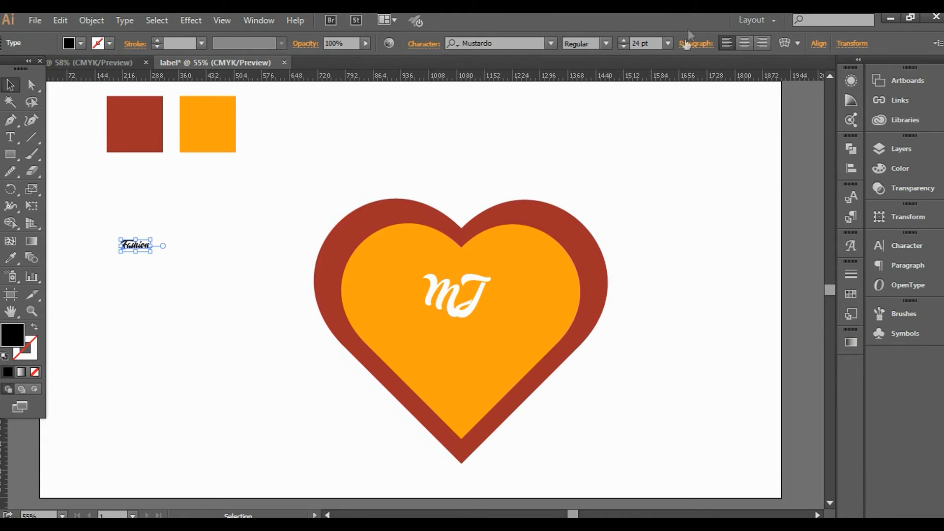
{"action": "left_click", "coordinate": [668, 44]}
{"action": "left_click", "coordinate": [681, 277]}
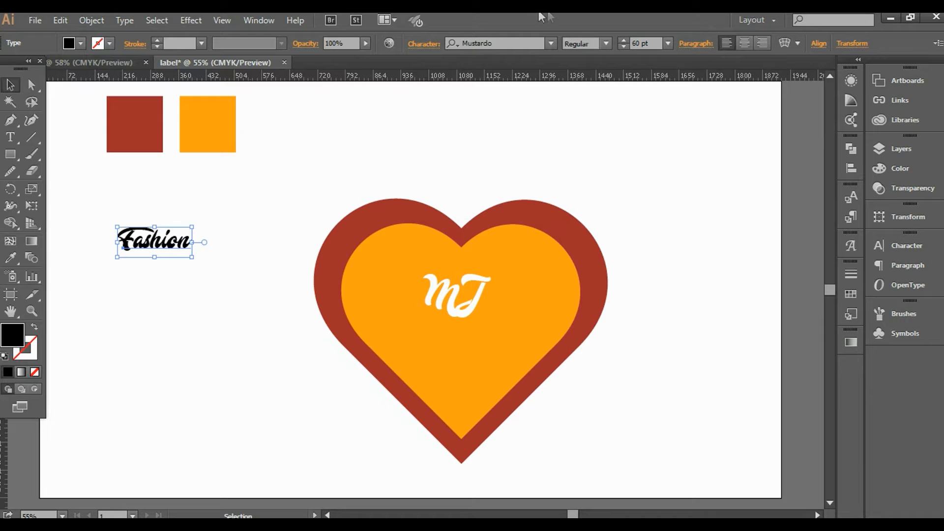
Set the Fashion text in Pacifico Regular.
{"action": "left_click", "coordinate": [552, 42]}
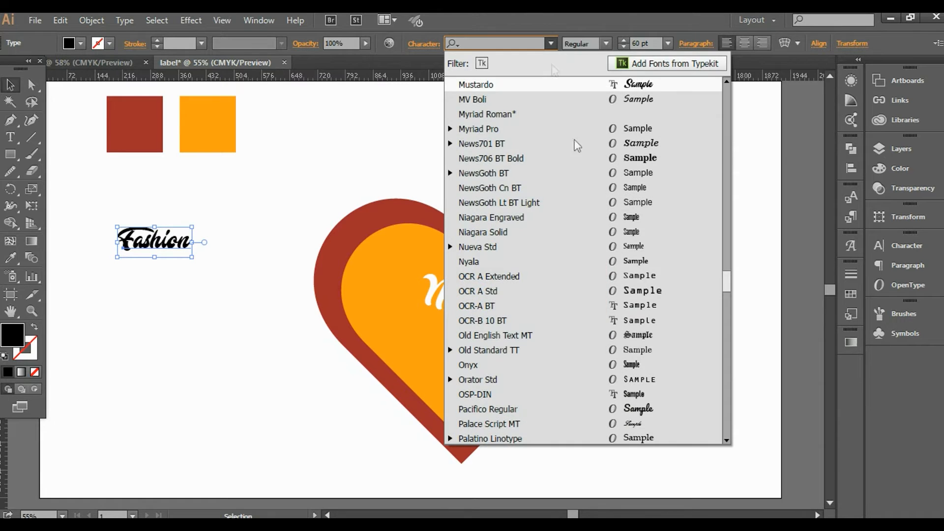
{"action": "scroll", "coordinate": [642, 264], "scroll_direction": "down", "scroll_amount": 6}
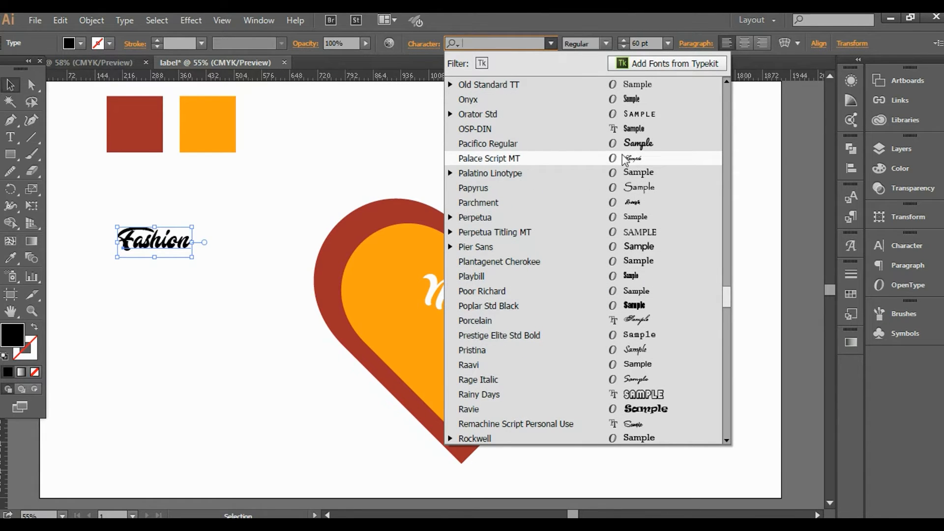
{"action": "left_click", "coordinate": [623, 142]}
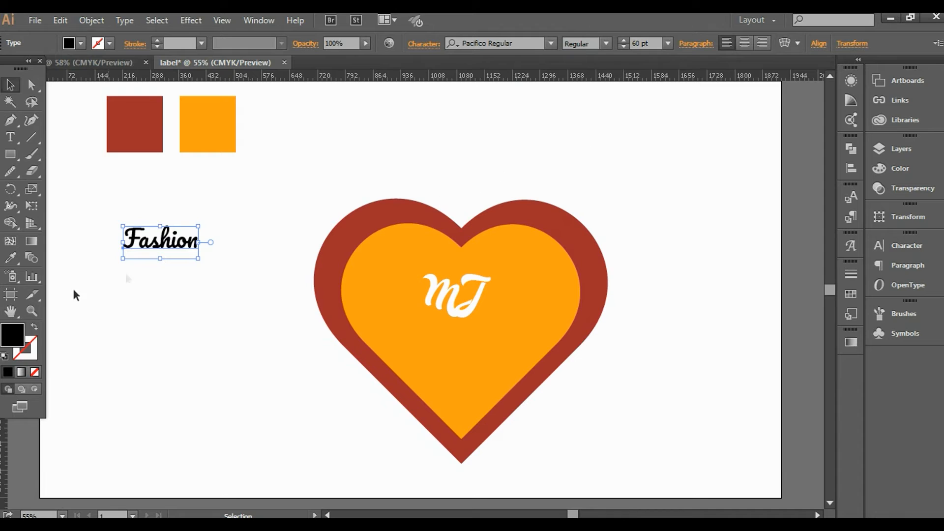
{"action": "left_click", "coordinate": [81, 43]}
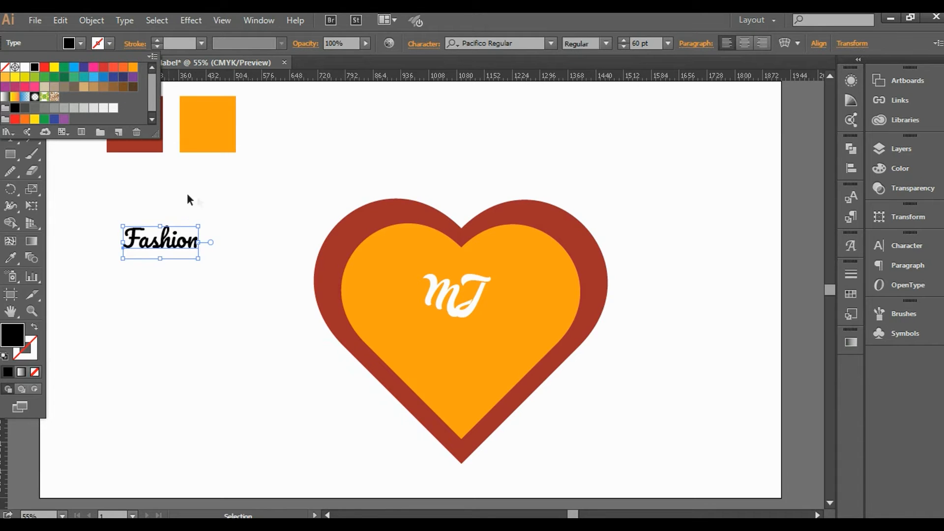
Colour the Fashion text with the red square's colour using the Eyedropper.
{"action": "key", "text": "Escape"}
{"action": "key", "text": "i"}
{"action": "left_click", "coordinate": [128, 111]}
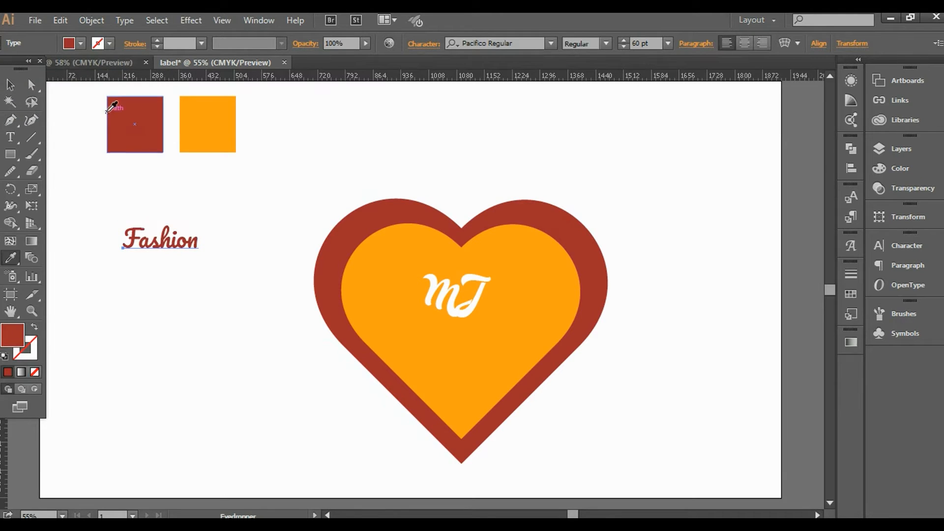
Set Fashion to 50 pt and move it into the heart directly beneath MJ.
{"action": "left_click", "coordinate": [10, 85]}
{"action": "left_click", "coordinate": [192, 243]}
{"action": "left_click_drag", "start_coordinate": [192, 244], "coordinate": [462, 341]}
{"action": "left_click", "coordinate": [656, 38]}
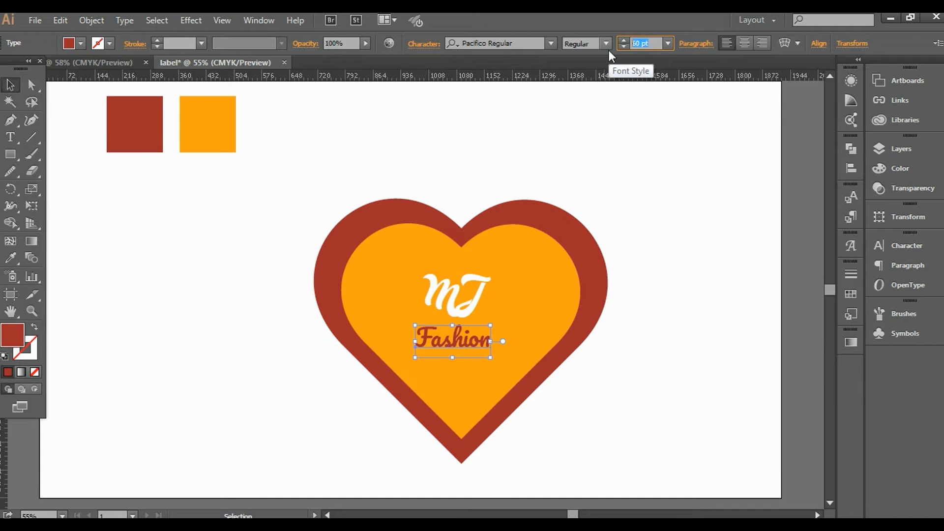
{"action": "left_click", "coordinate": [692, 272]}
{"action": "left_click_drag", "start_coordinate": [449, 343], "coordinate": [465, 327]}
Shrink MJ to about 74 pt and nudge Fashion slightly lower beneath it.
{"action": "left_click", "coordinate": [475, 291]}
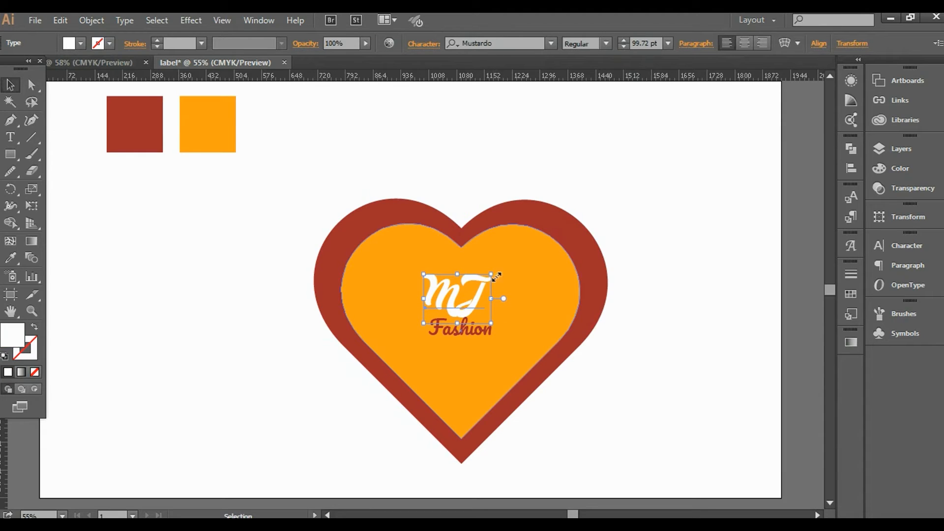
{"action": "mouse_move", "coordinate": [493, 274]}
{"action": "left_mouse_down"}
{"action": "mouse_move", "coordinate": [471, 305]}
{"action": "mouse_move", "coordinate": [512, 265]}
{"action": "mouse_move", "coordinate": [499, 274]}
{"action": "left_mouse_up"}
{"action": "left_click", "coordinate": [507, 358]}
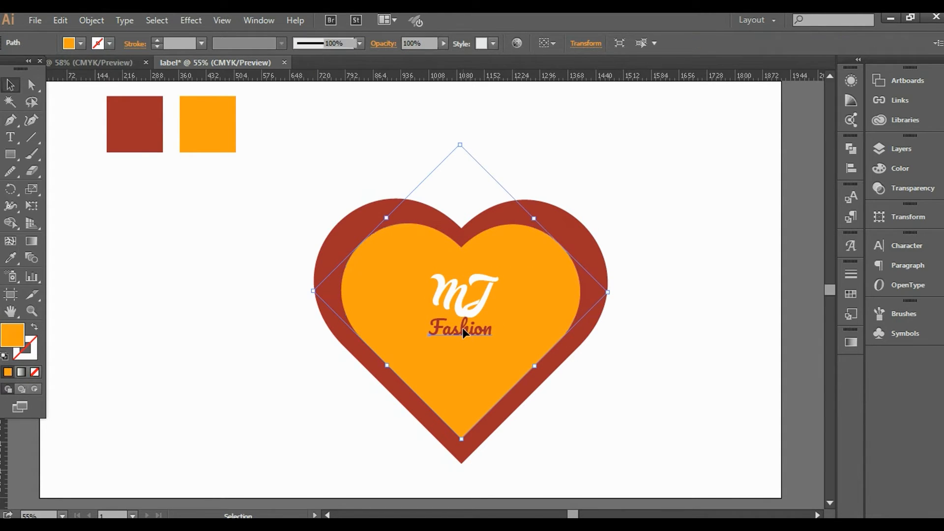
{"action": "double_click", "coordinate": [462, 328]}
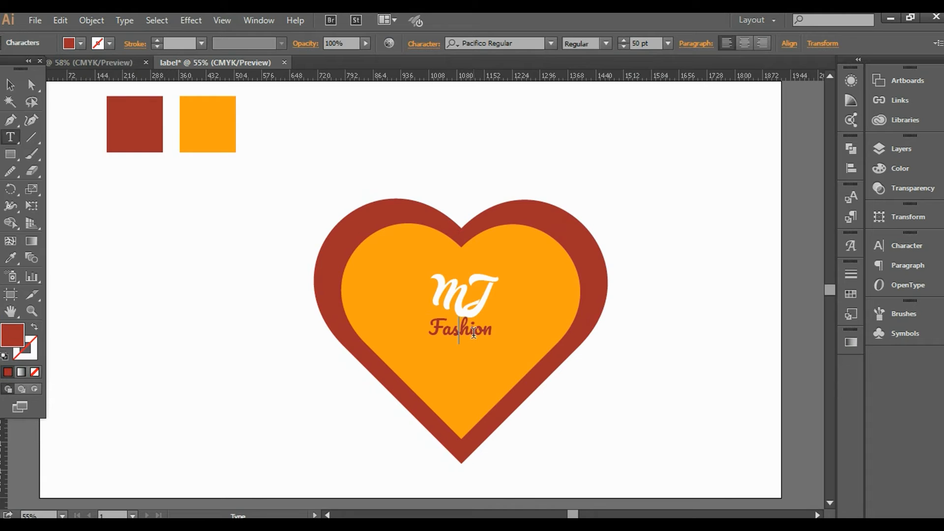
{"action": "key", "text": "Escape"}
{"action": "left_click_drag", "start_coordinate": [473, 331], "coordinate": [471, 329]}
{"action": "left_click", "coordinate": [600, 393]}
{"action": "key", "text": "t"}
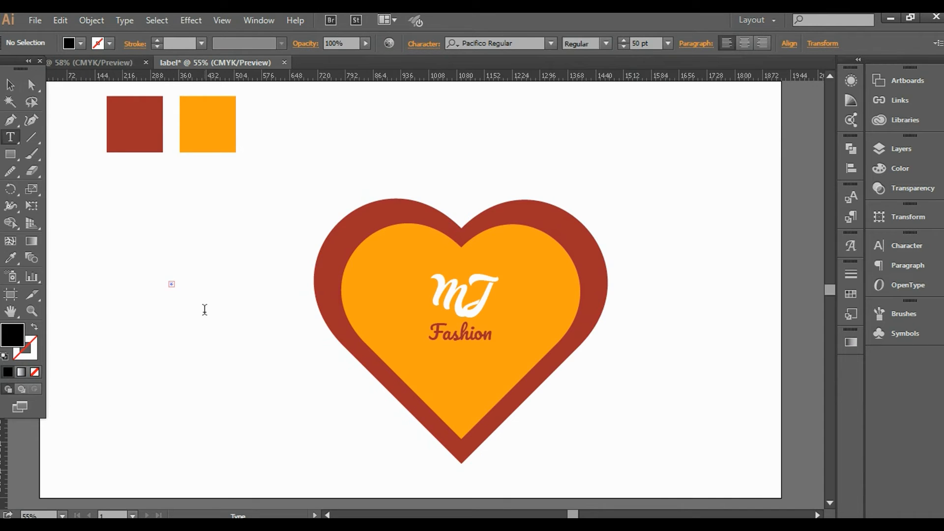
{"action": "key", "text": "Escape"}
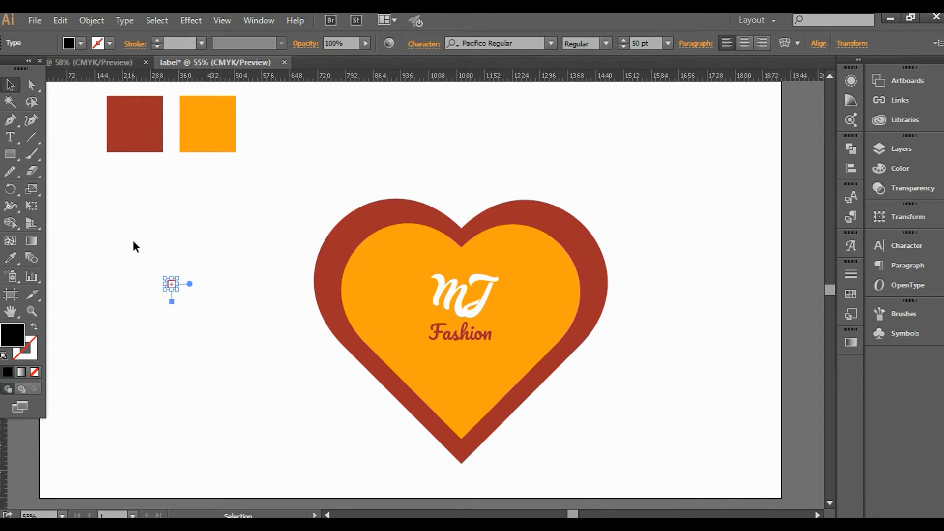
{"action": "left_click", "coordinate": [126, 255]}
Type a new text line 'COLLECTION' left of the heart.
{"action": "key", "text": "t"}
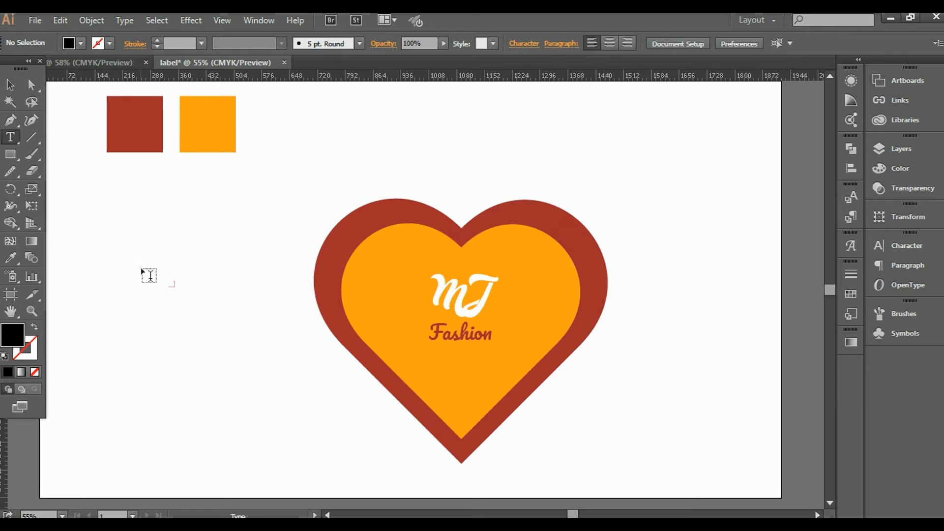
{"action": "left_click", "coordinate": [146, 278]}
{"action": "type", "text": "cOLLEC"}
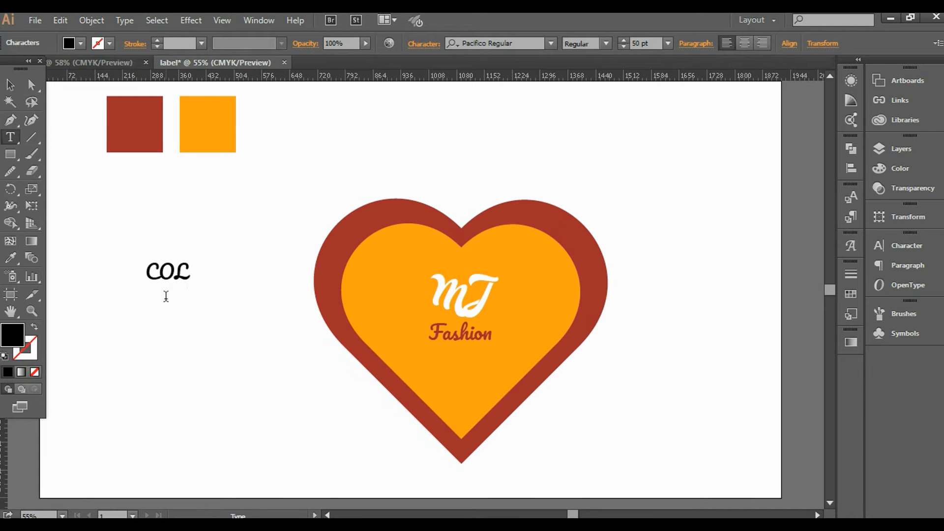
{"action": "type", "text": "TIOM"}
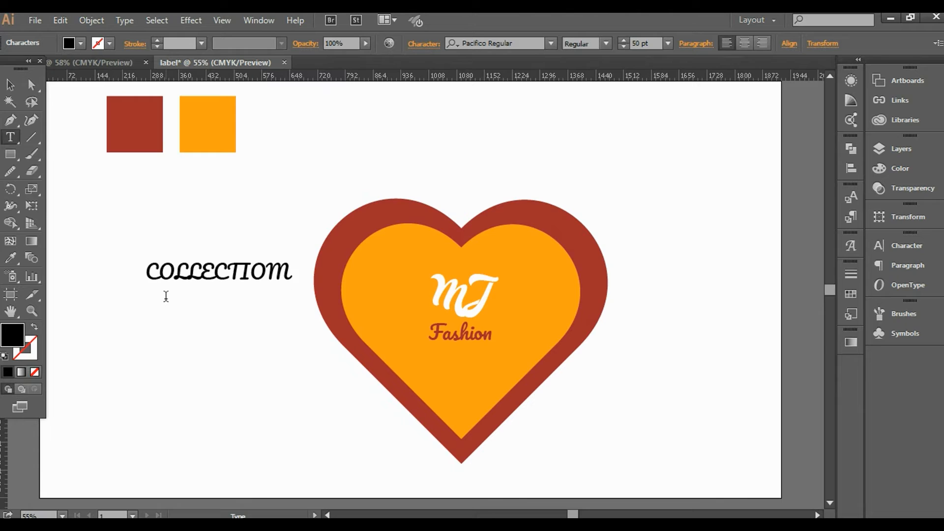
{"action": "key", "text": "BackSpace"}
{"action": "type", "text": "N"}
Set COLLECTION in OCR-B 10 BT and move it into the heart below Fashion.
{"action": "left_click", "coordinate": [9, 84]}
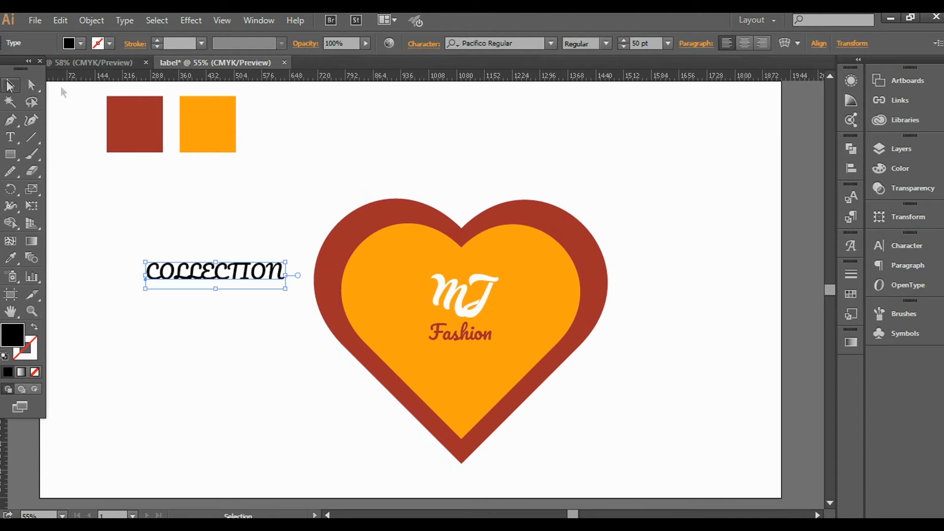
{"action": "left_click", "coordinate": [516, 38]}
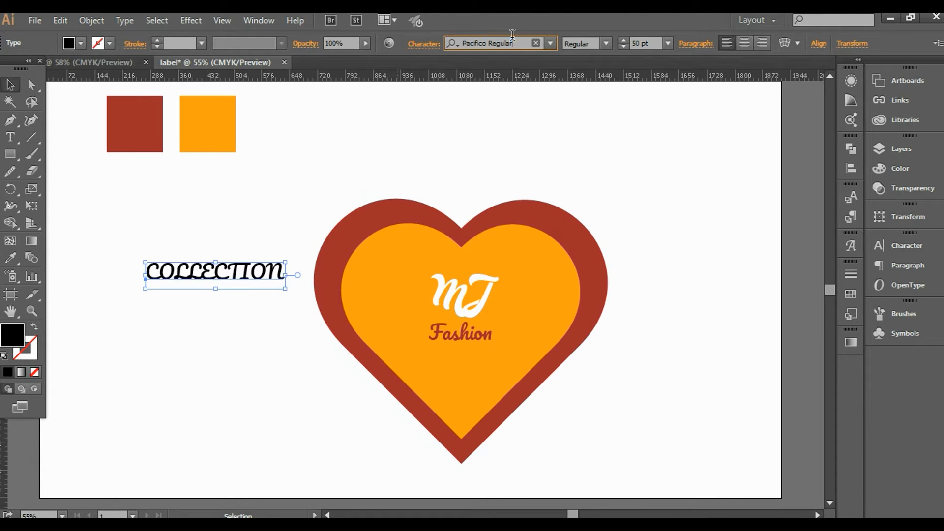
{"action": "type", "text": "oc"}
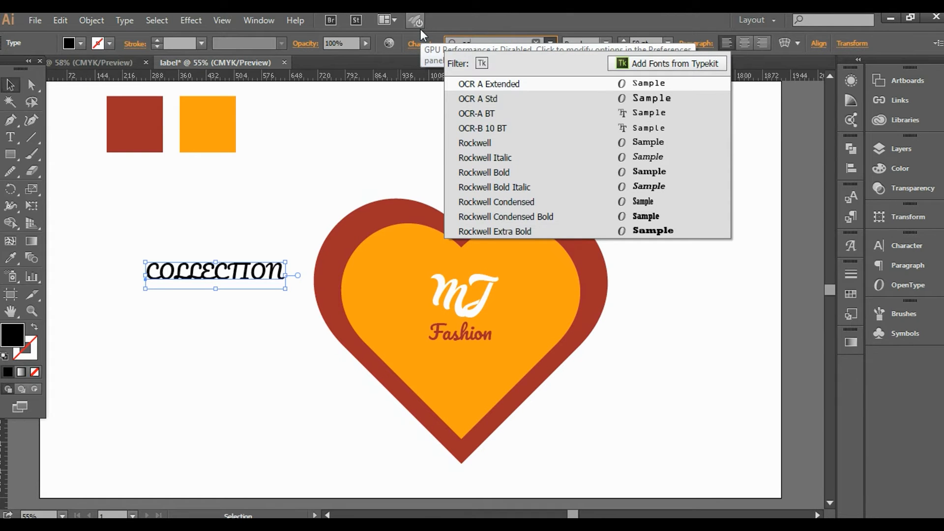
{"action": "left_click", "coordinate": [521, 129]}
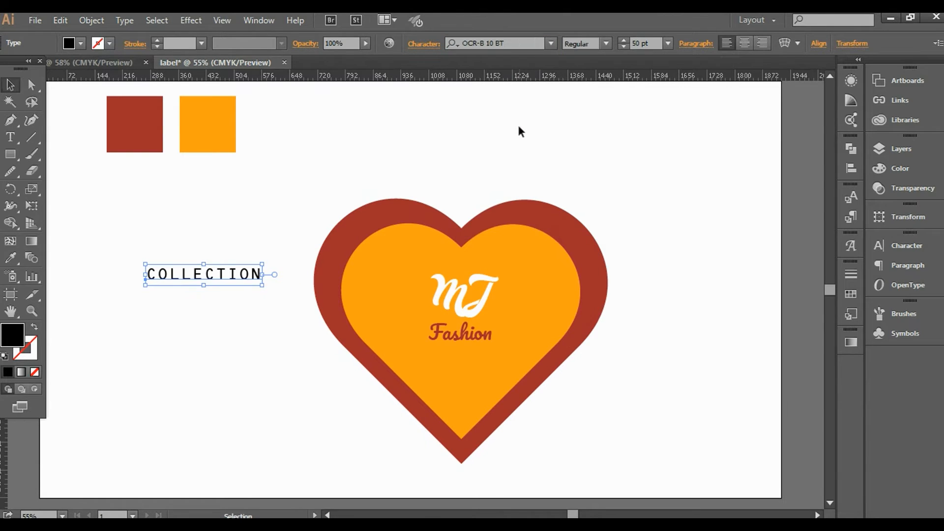
{"action": "left_click_drag", "start_coordinate": [220, 273], "coordinate": [471, 352]}
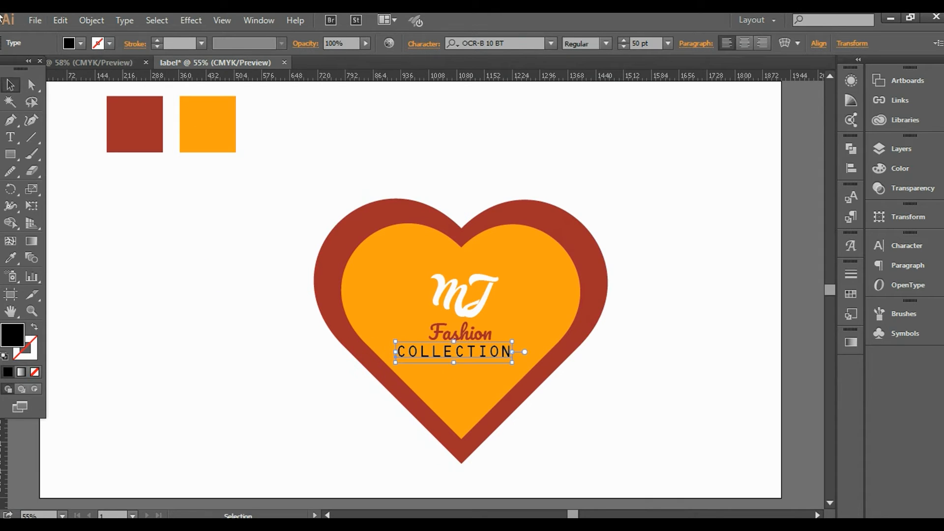
Make the COLLECTION text white and set its size to 21 pt.
{"action": "left_click", "coordinate": [81, 43]}
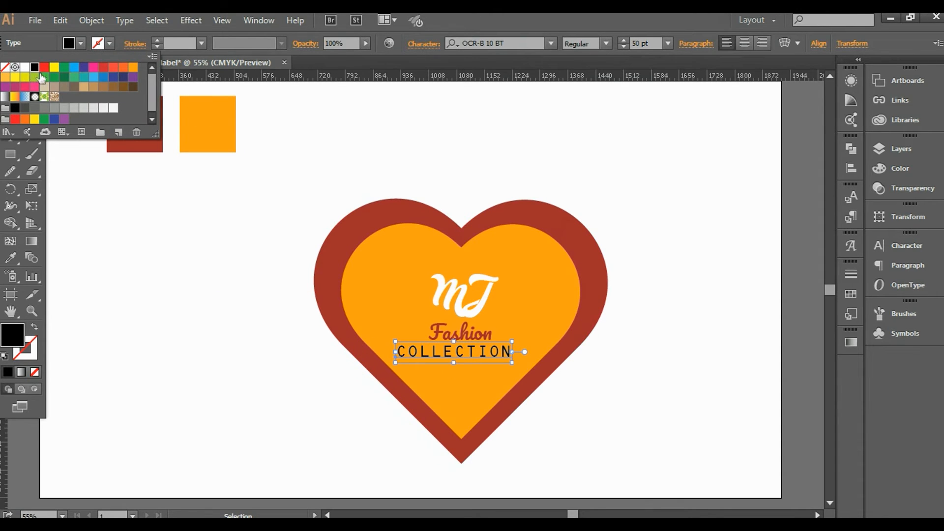
{"action": "left_click", "coordinate": [25, 67]}
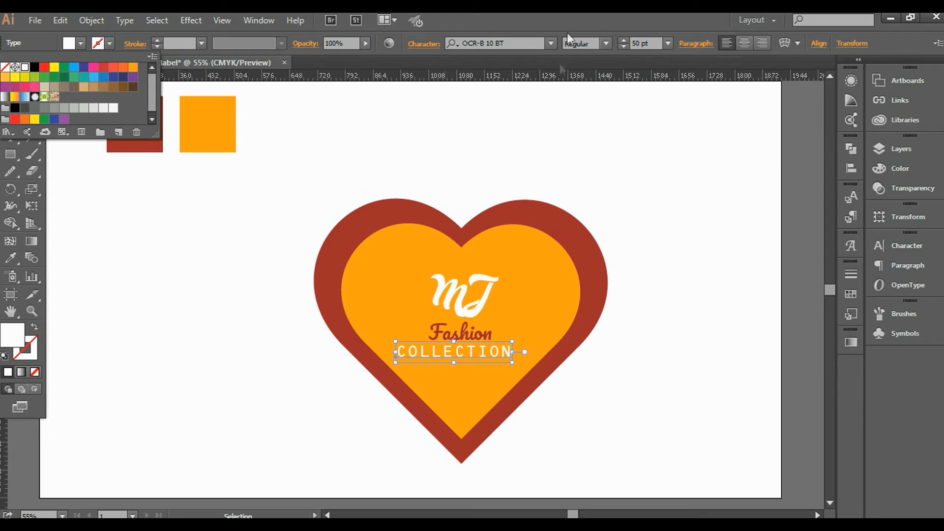
{"action": "left_click", "coordinate": [666, 41]}
{"action": "left_click", "coordinate": [667, 42]}
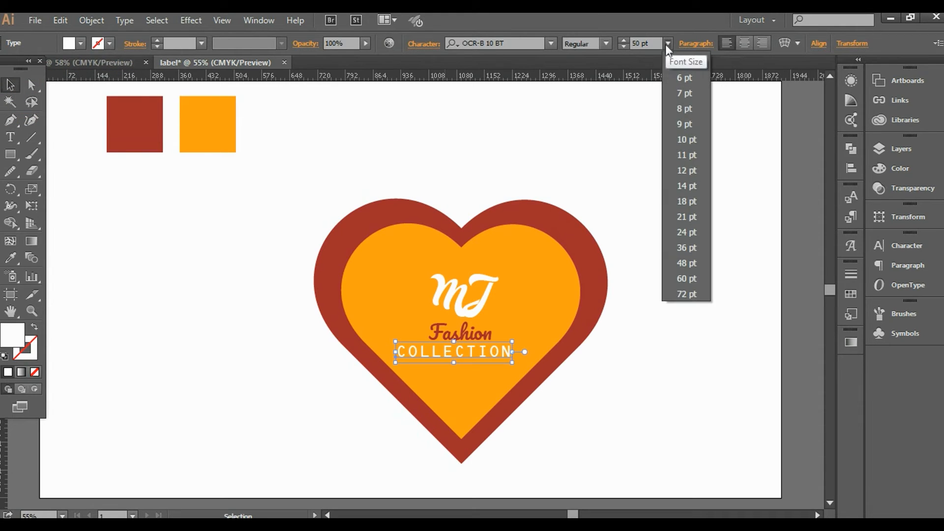
{"action": "left_click", "coordinate": [687, 202]}
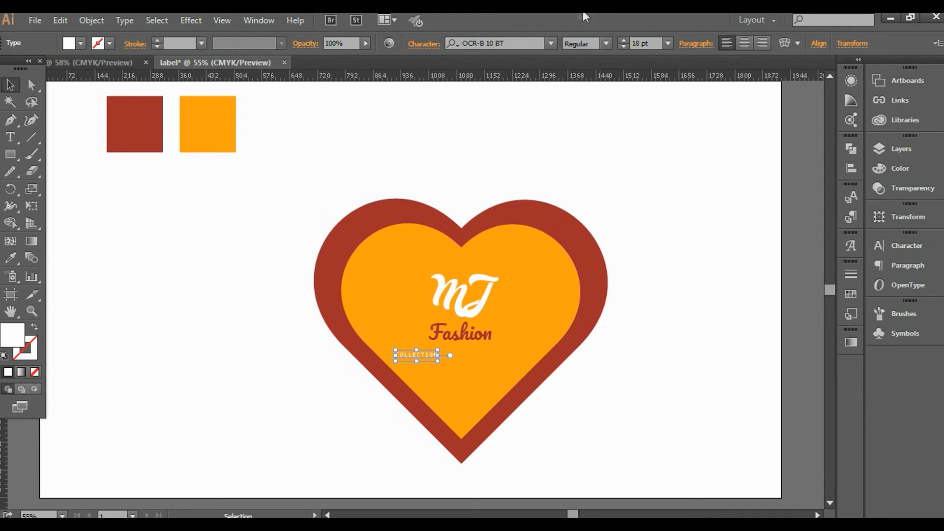
{"action": "left_click", "coordinate": [669, 44]}
{"action": "left_click", "coordinate": [696, 217]}
Set COLLECTION's tracking to 500 in the Character panel.
{"action": "left_click", "coordinate": [915, 246]}
{"action": "left_click", "coordinate": [854, 335]}
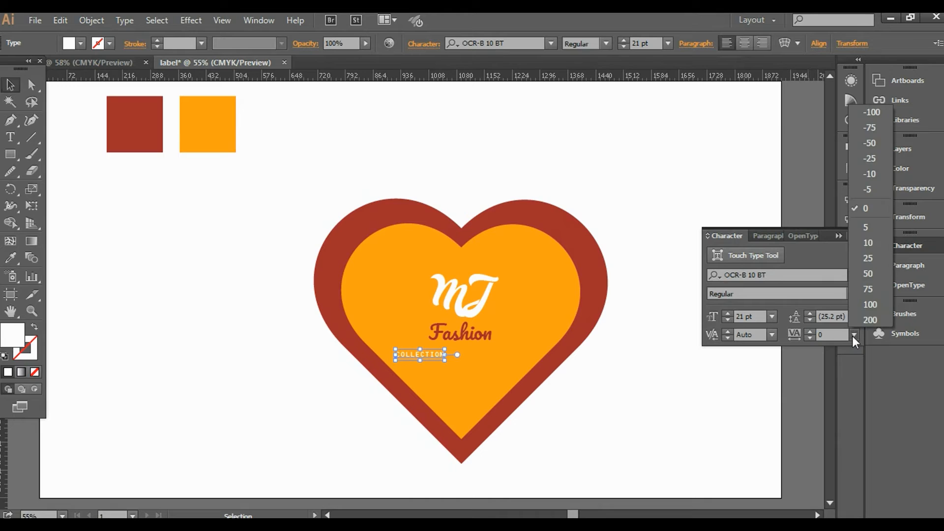
{"action": "left_click", "coordinate": [870, 320]}
{"action": "double_click", "coordinate": [838, 336]}
{"action": "type", "text": "500"}
{"action": "key", "text": "Return"}
Move COLLECTION directly beneath Fashion and select Fashion too.
{"action": "left_click", "coordinate": [674, 187]}
{"action": "left_click_drag", "start_coordinate": [453, 352], "coordinate": [473, 347]}
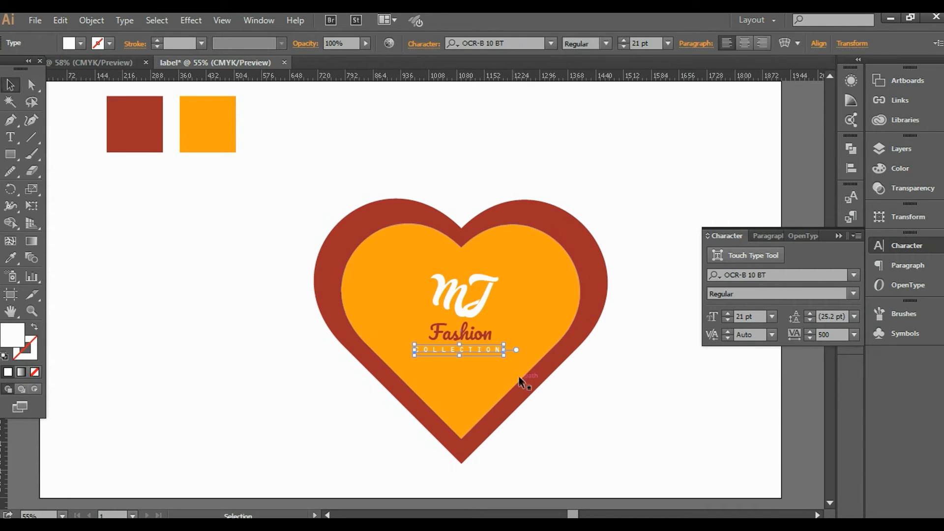
{"action": "left_click", "coordinate": [478, 337], "text": "shift"}
Add MJ to the selection and horizontally center MJ, Fashion and COLLECTION.
{"action": "left_click", "coordinate": [474, 283], "text": "shift"}
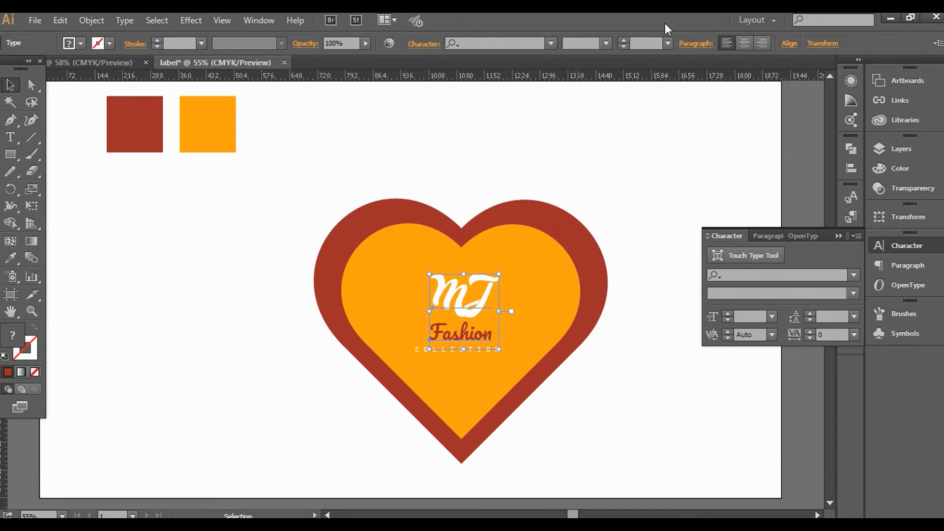
{"action": "left_click", "coordinate": [789, 43]}
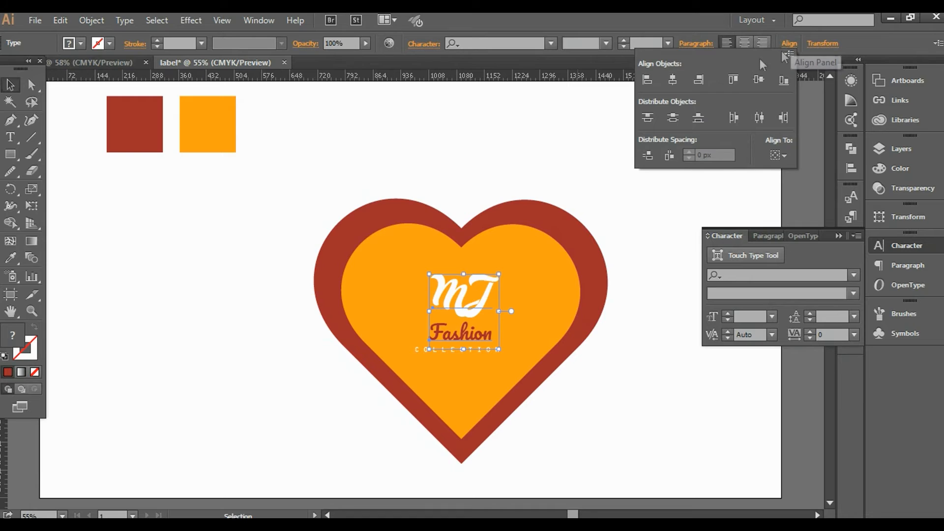
{"action": "left_click", "coordinate": [672, 79]}
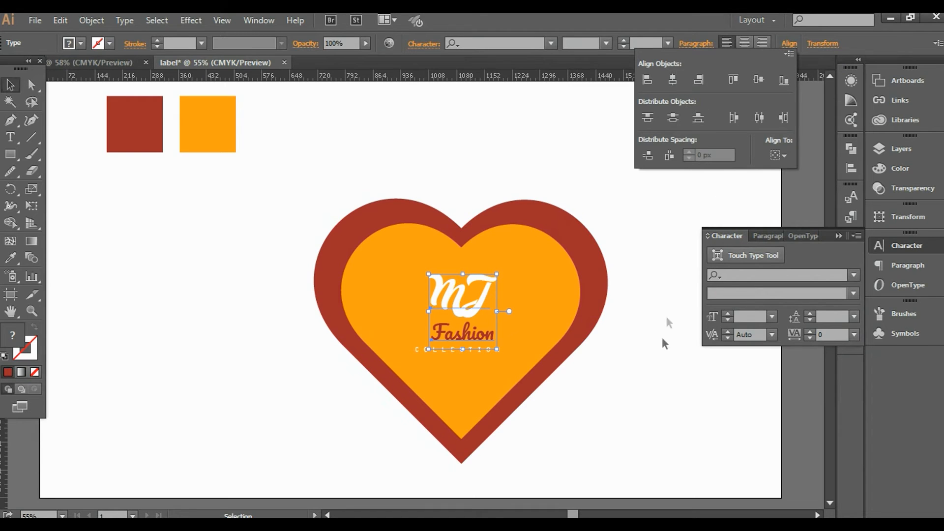
Reselect the MJ, Fashion and COLLECTION texts together.
{"action": "left_click", "coordinate": [612, 383]}
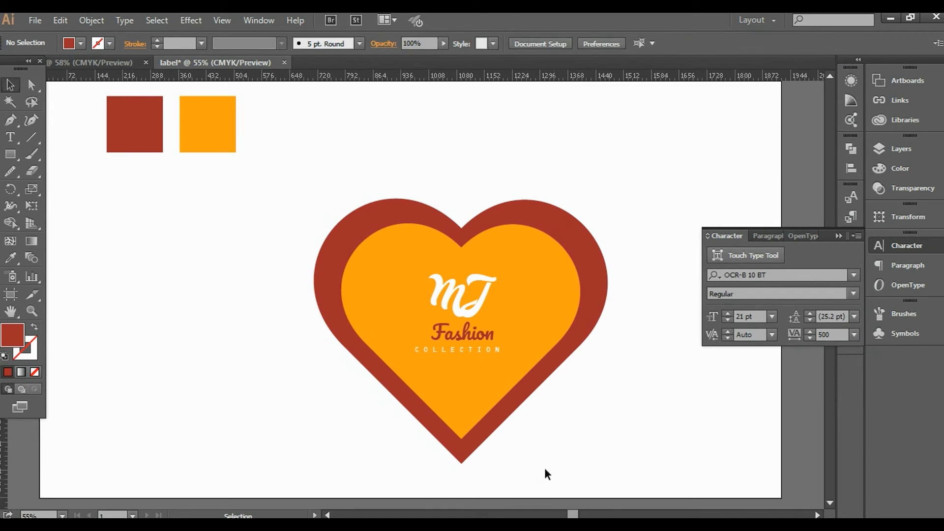
{"action": "left_click", "coordinate": [467, 353]}
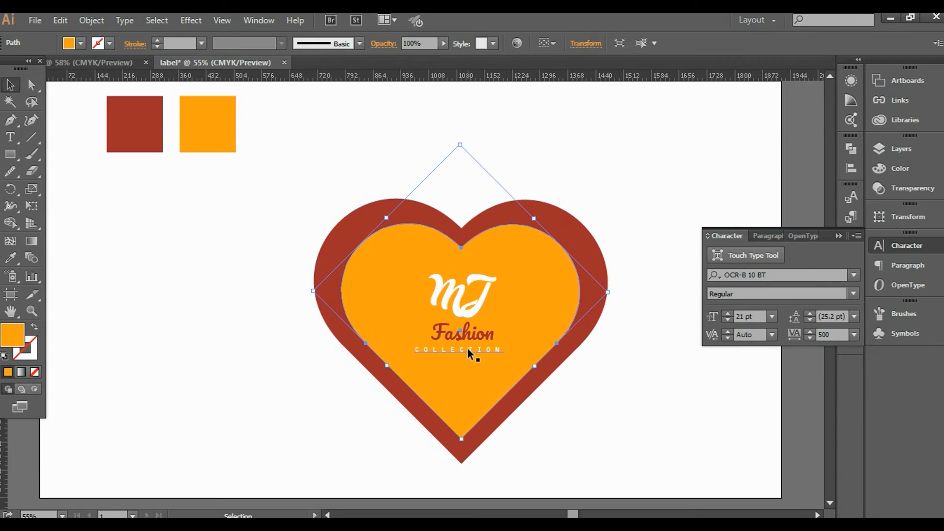
{"action": "left_click", "coordinate": [467, 349]}
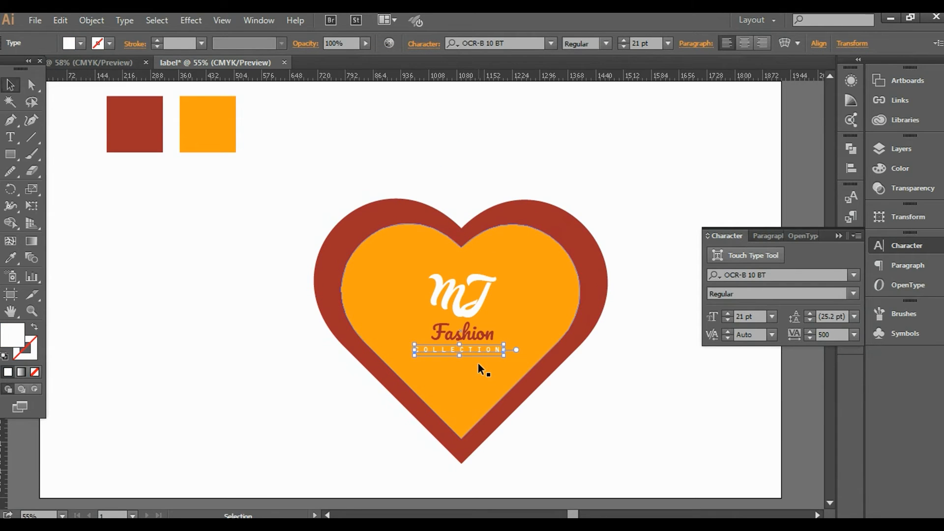
{"action": "left_click", "coordinate": [585, 413]}
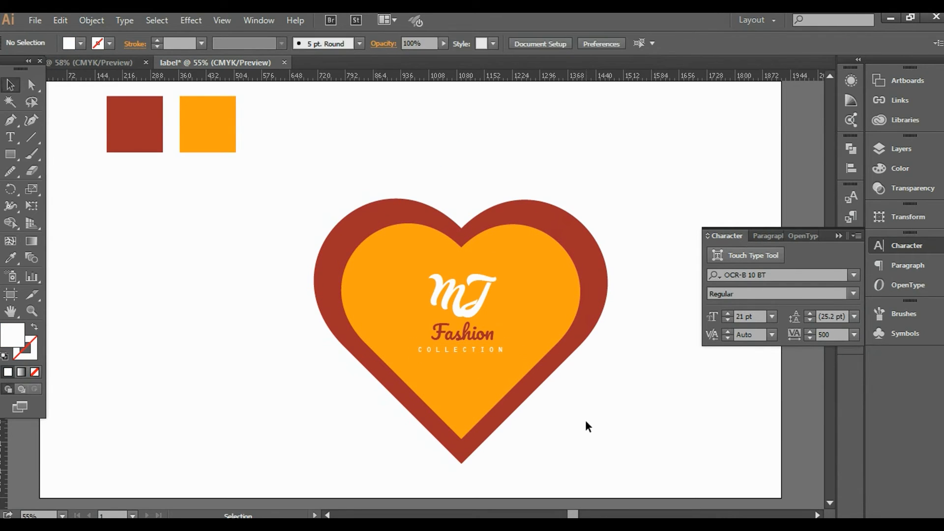
{"action": "left_click", "coordinate": [468, 311]}
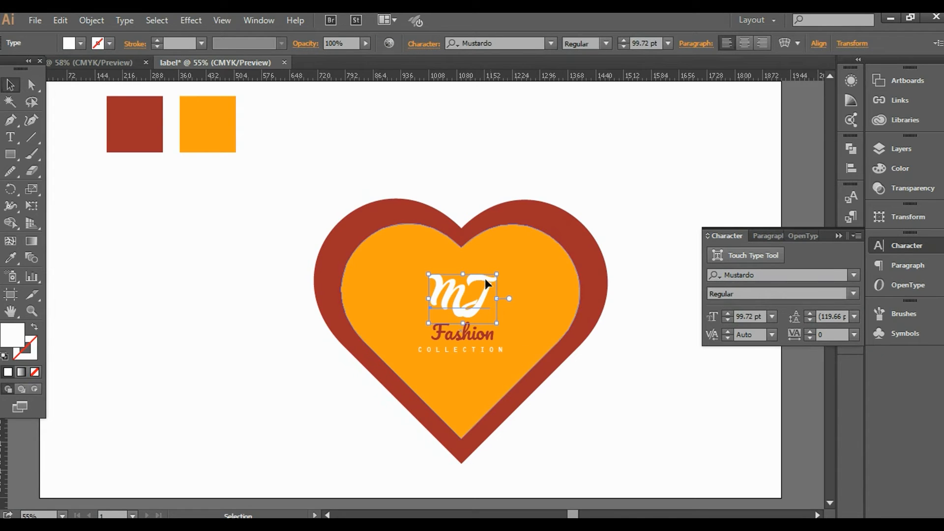
{"action": "left_click", "coordinate": [578, 417]}
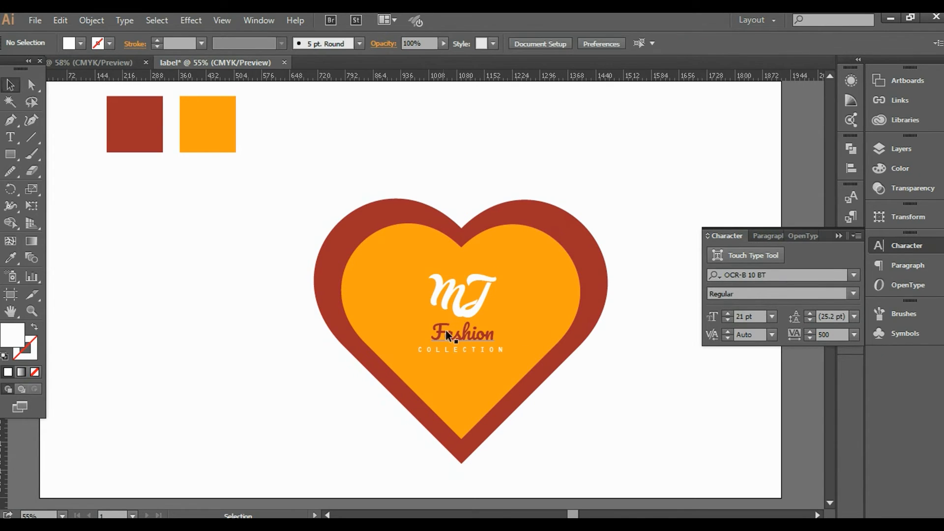
{"action": "left_click", "coordinate": [455, 281]}
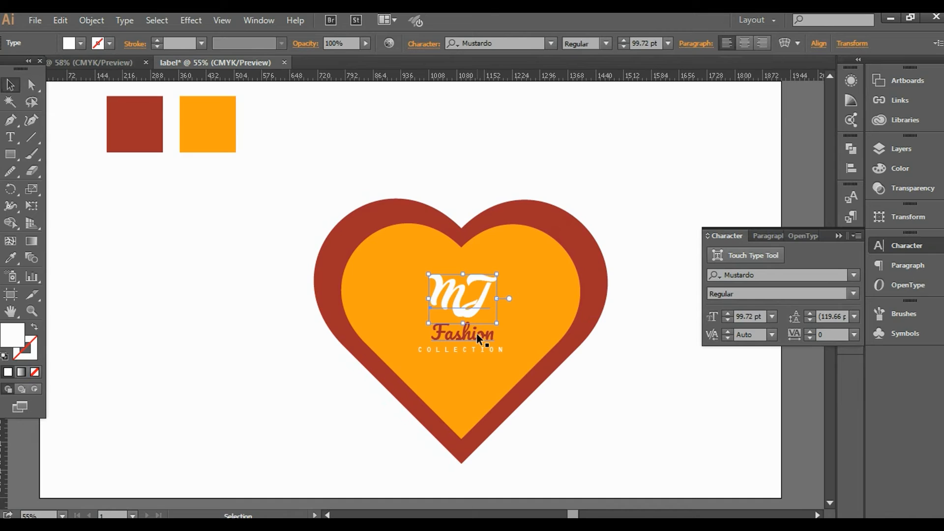
{"action": "left_click", "coordinate": [478, 338], "text": "shift"}
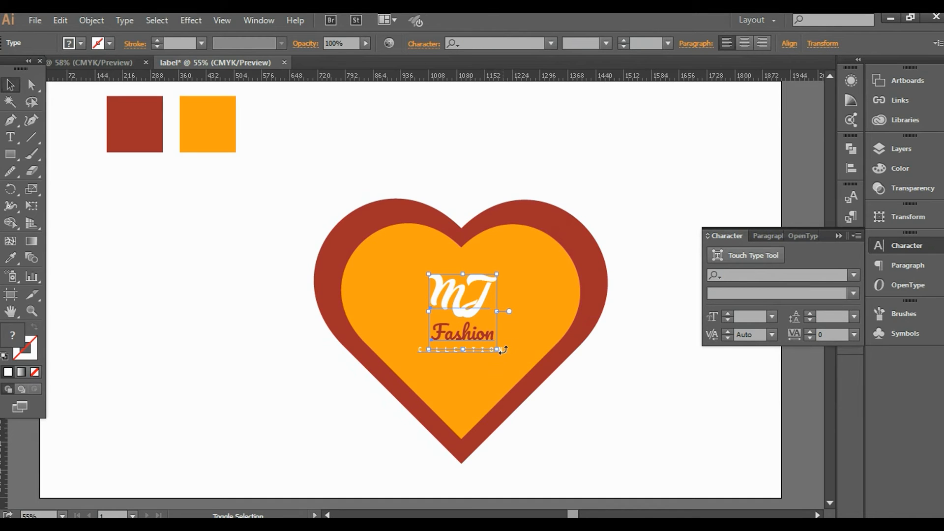
{"action": "left_click", "coordinate": [569, 384]}
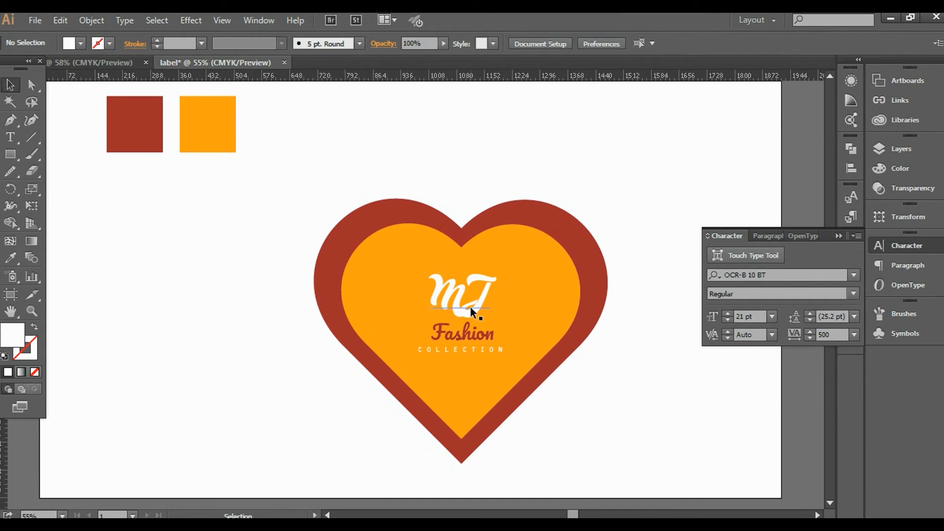
{"action": "left_click", "coordinate": [459, 288]}
{"action": "left_click", "coordinate": [482, 336], "text": "shift"}
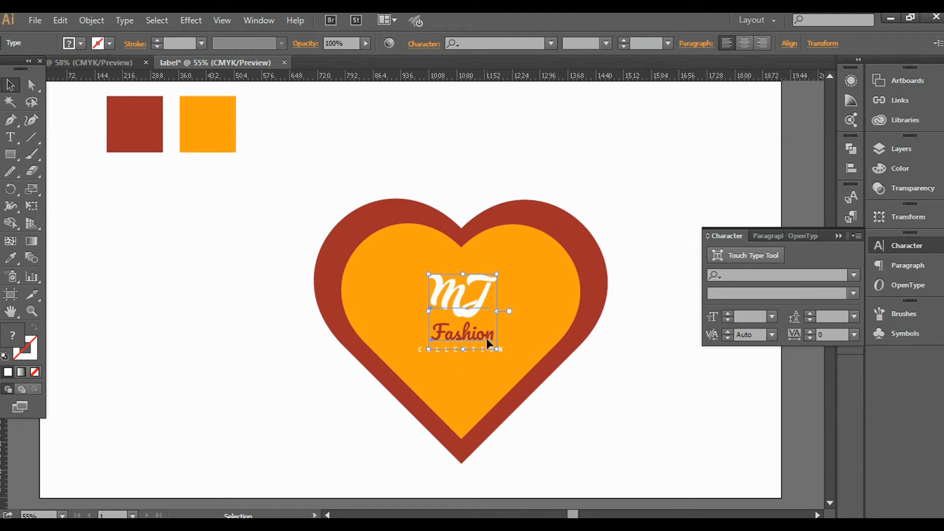
Select the MJ, Fashion and COLLECTION texts and scale them up proportionally.
{"action": "left_click", "coordinate": [407, 256]}
{"action": "left_click_drag", "start_coordinate": [268, 174], "coordinate": [386, 276]}
{"action": "key", "text": "ctrl+shift+a"}
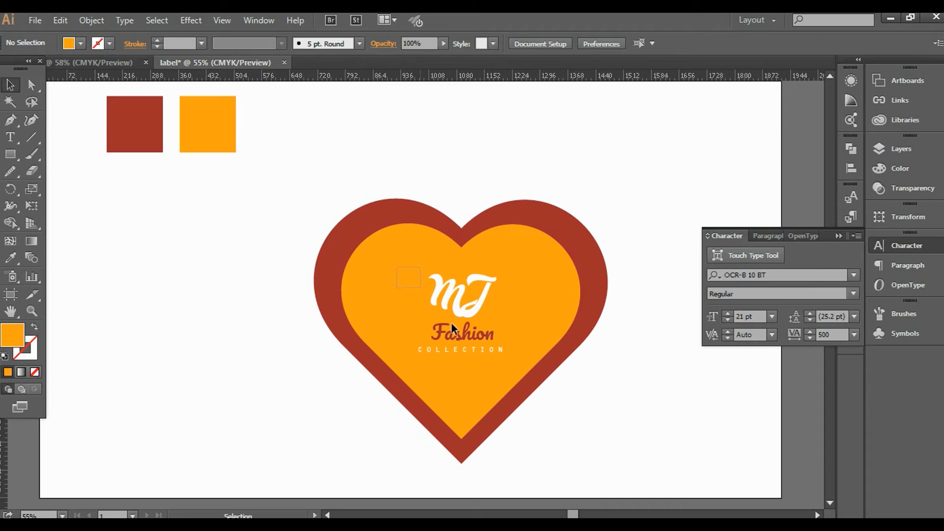
{"action": "left_click_drag", "start_coordinate": [494, 364], "coordinate": [511, 272]}
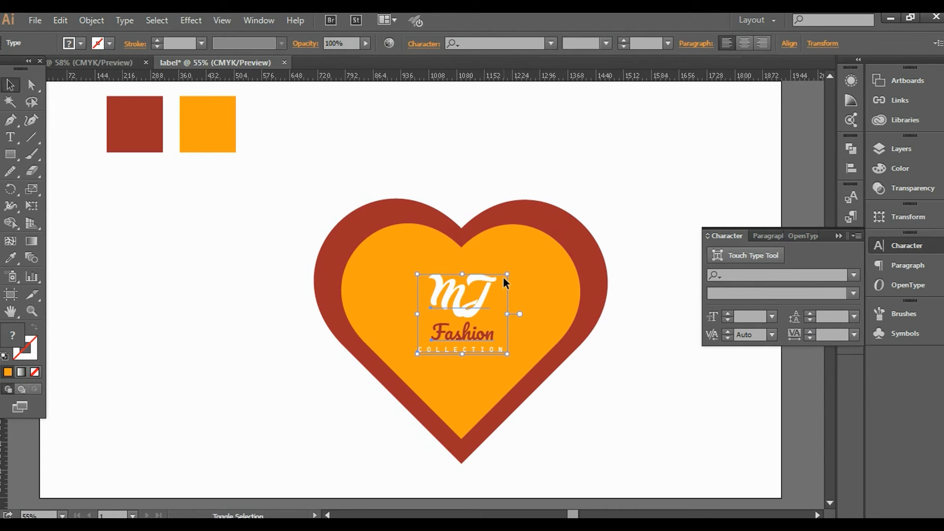
{"action": "mouse_move", "coordinate": [510, 275]}
{"action": "left_mouse_down"}
{"action": "mouse_move", "coordinate": [538, 247]}
{"action": "mouse_move", "coordinate": [521, 262]}
{"action": "left_mouse_up"}
Nudge the text block right and down, deselect, and collapse the Character panel.
{"action": "key", "text": "Right"}
{"action": "key", "text": "Right"}
{"action": "key", "text": "Right"}
{"action": "key", "text": "Right"}
{"action": "key", "text": "Right"}
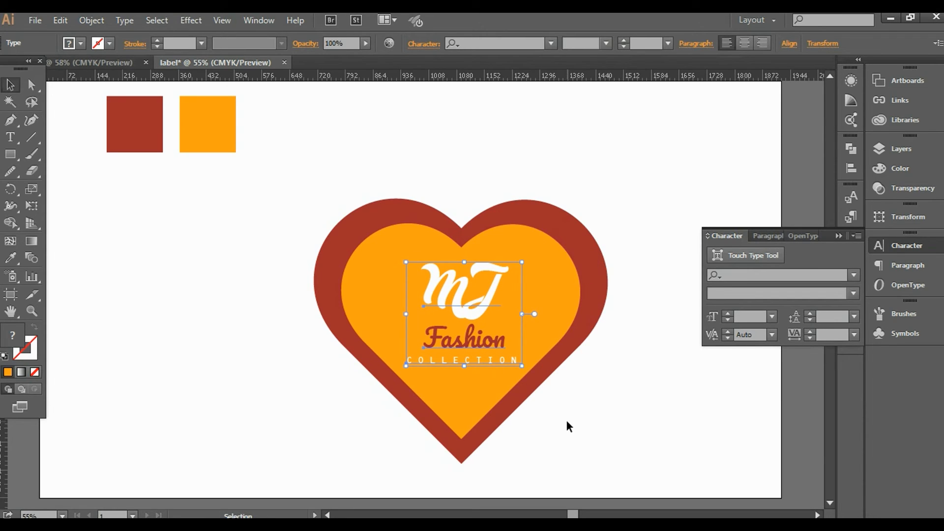
{"action": "key", "text": "Right"}
{"action": "key", "text": "Right"}
{"action": "key", "text": "Right"}
{"action": "key", "text": "Right"}
{"action": "key", "text": "Down"}
{"action": "key", "text": "Down"}
{"action": "key", "text": "Down"}
{"action": "key", "text": "Down"}
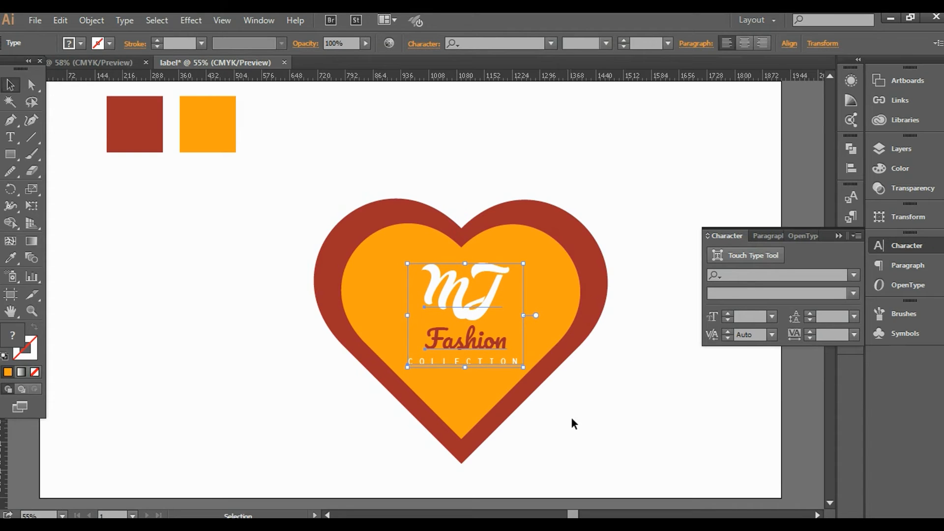
{"action": "left_click", "coordinate": [572, 418]}
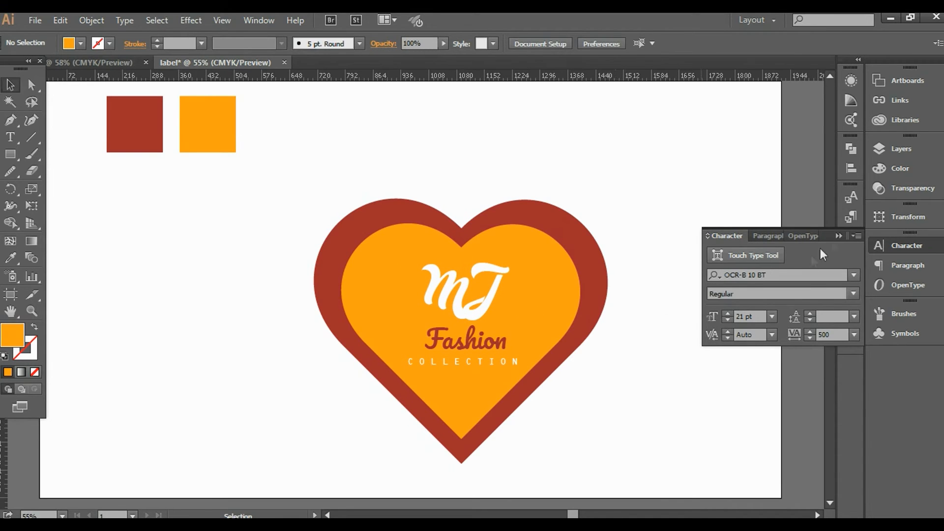
{"action": "left_click", "coordinate": [842, 234]}
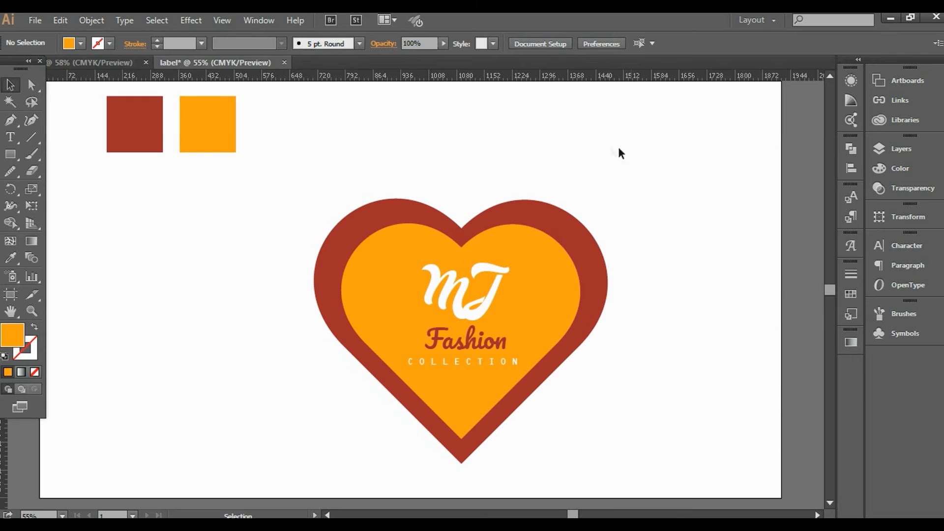
Move the entire heart logo up and to the left.
{"action": "left_click_drag", "start_coordinate": [596, 162], "coordinate": [386, 371]}
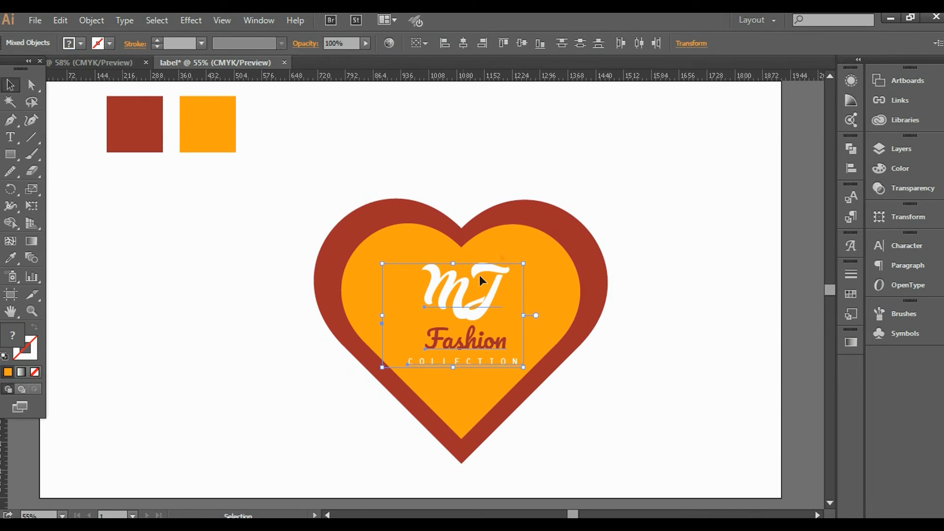
{"action": "left_click", "coordinate": [537, 171]}
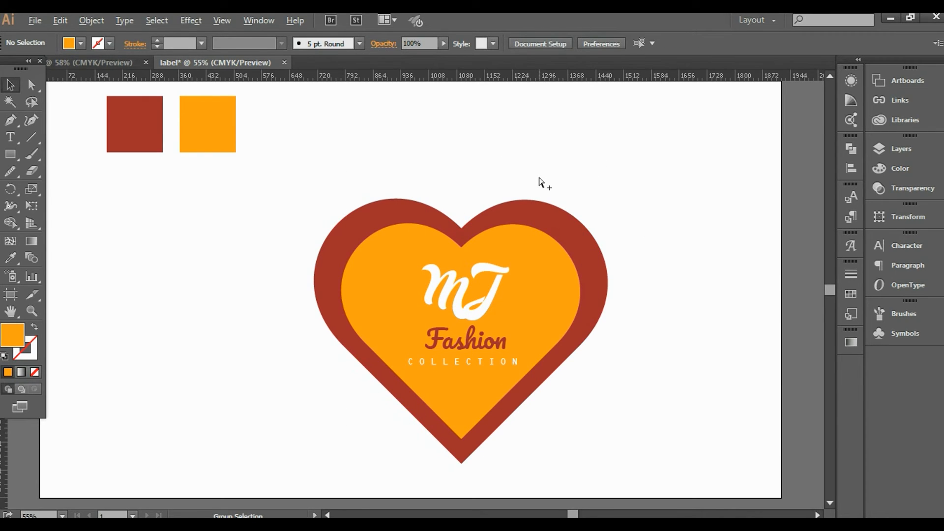
{"action": "left_click", "coordinate": [538, 178]}
{"action": "left_click_drag", "start_coordinate": [632, 199], "coordinate": [396, 428]}
{"action": "left_click_drag", "start_coordinate": [473, 359], "coordinate": [484, 296]}
{"action": "left_click", "coordinate": [683, 253]}
Adjust the red outer heart with Direct Selection, undoing the lower-left edge change.
{"action": "left_click", "coordinate": [31, 84]}
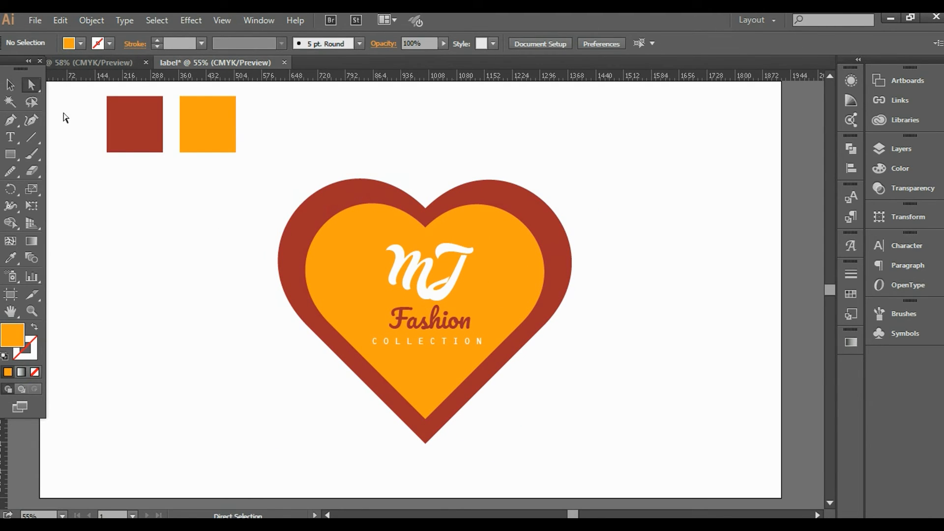
{"action": "left_click", "coordinate": [485, 388]}
{"action": "left_click_drag", "start_coordinate": [483, 385], "coordinate": [473, 370]}
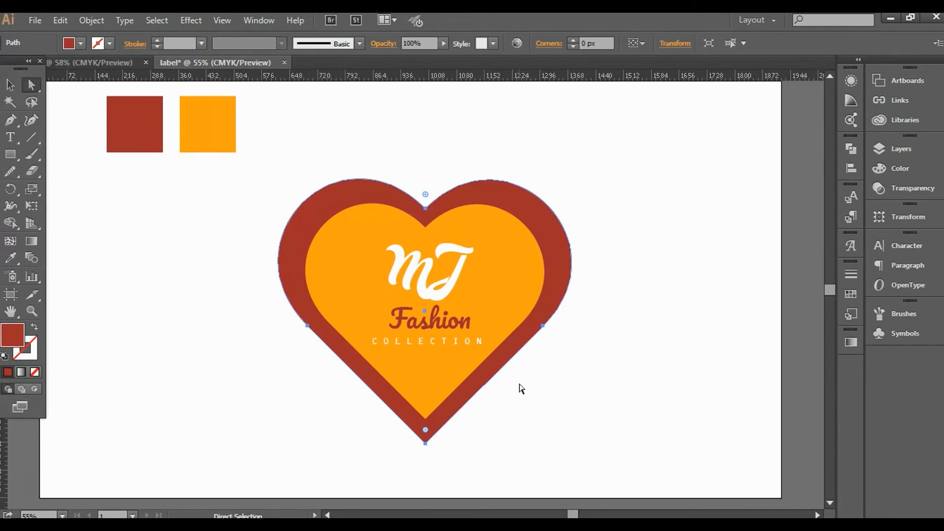
{"action": "left_click", "coordinate": [509, 384]}
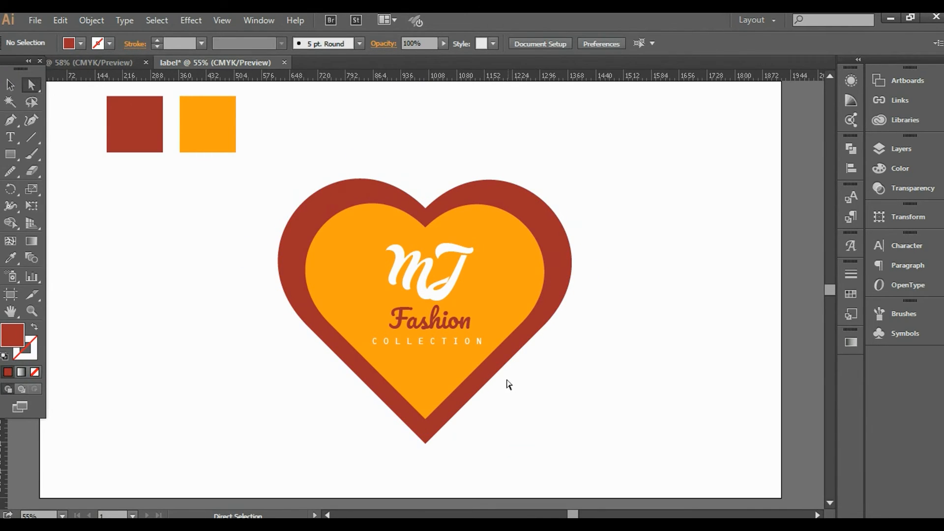
{"action": "left_click_drag", "start_coordinate": [498, 365], "coordinate": [490, 355]}
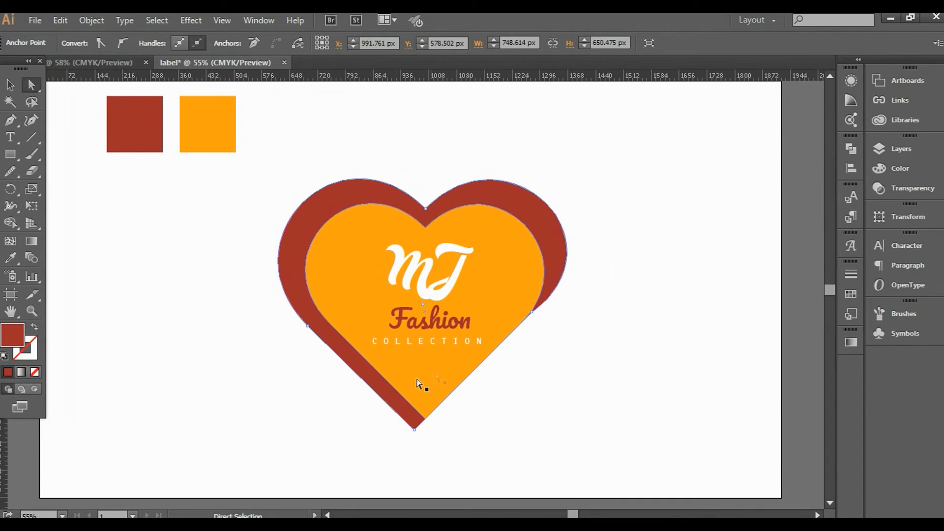
{"action": "left_click_drag", "start_coordinate": [332, 349], "coordinate": [338, 334]}
{"action": "left_click", "coordinate": [531, 407]}
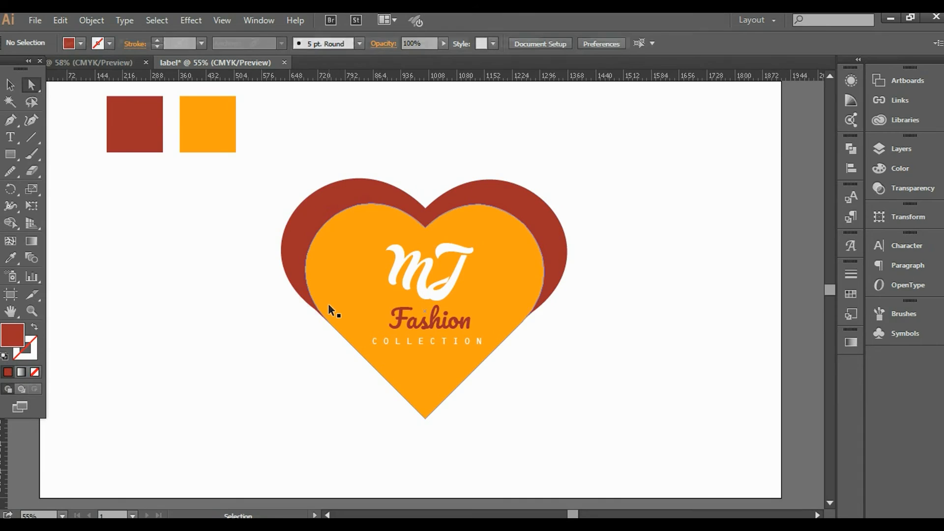
{"action": "key", "text": "ctrl+z"}
{"action": "key", "text": "ctrl+z"}
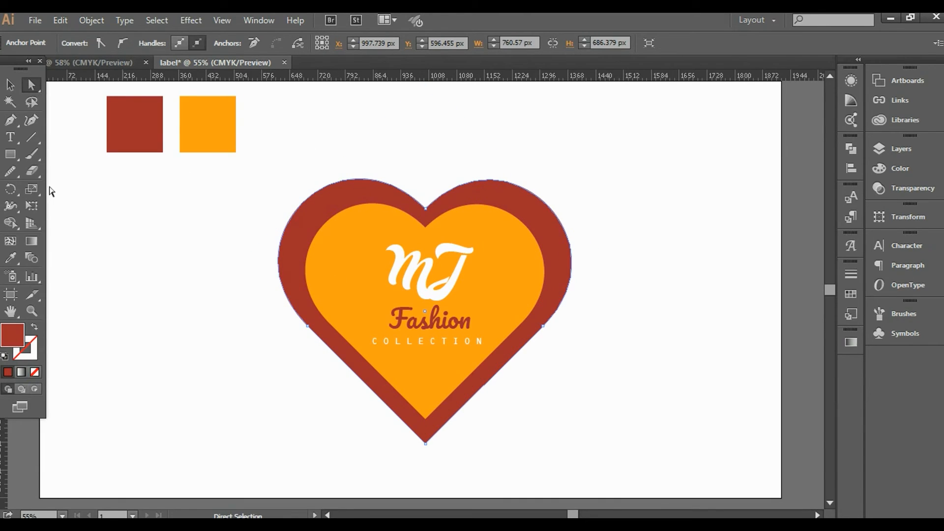
Drag the whole heart logo to the artboard's left and Alt-drag a copy to the right.
{"action": "left_click", "coordinate": [10, 85]}
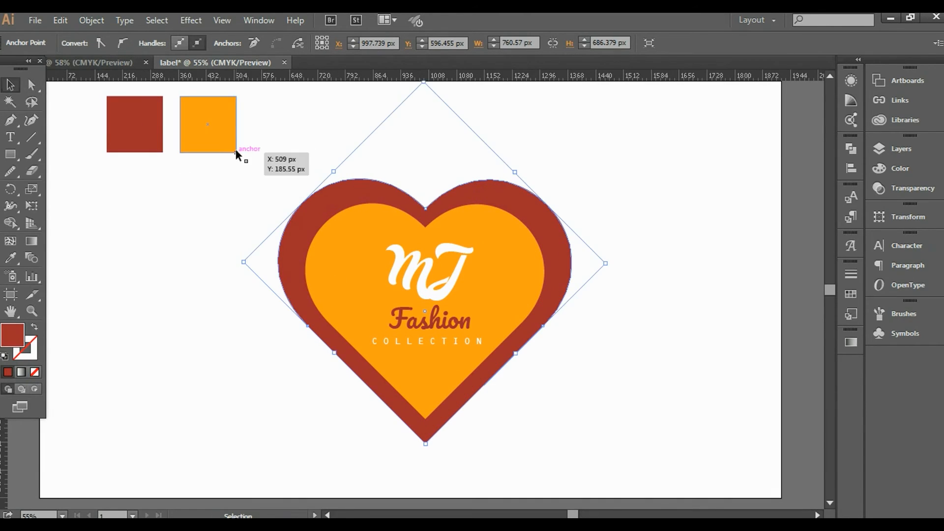
{"action": "left_click_drag", "start_coordinate": [246, 205], "coordinate": [564, 432]}
{"action": "left_click_drag", "start_coordinate": [417, 280], "coordinate": [181, 291]}
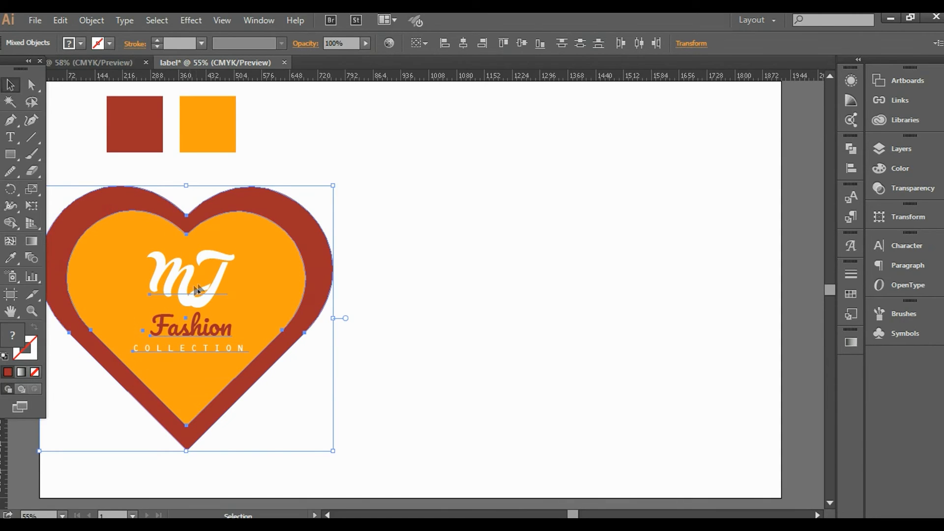
{"action": "left_click_drag", "start_coordinate": [197, 290], "coordinate": [560, 288]}
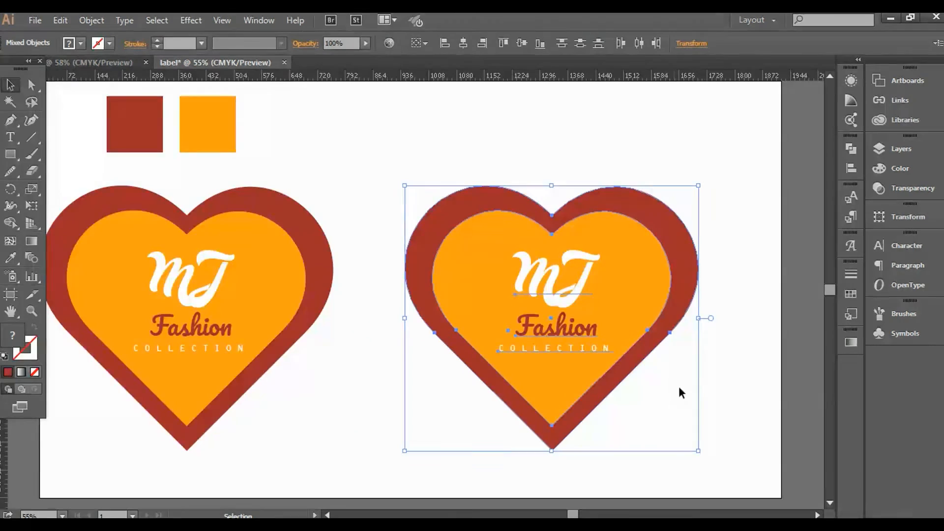
Fill the copy's outer heart cyan blue and its inner heart pink.
{"action": "left_click", "coordinate": [725, 349]}
{"action": "left_click", "coordinate": [674, 283]}
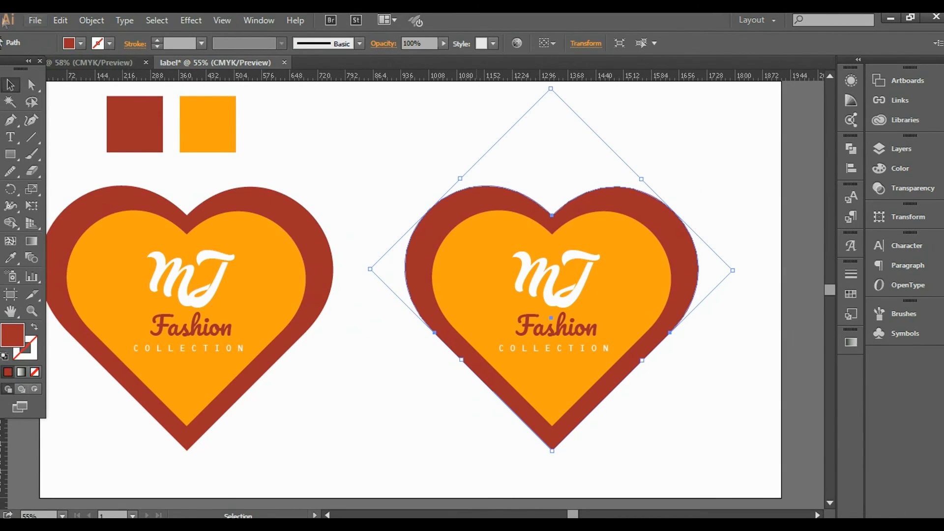
{"action": "left_click", "coordinate": [70, 45]}
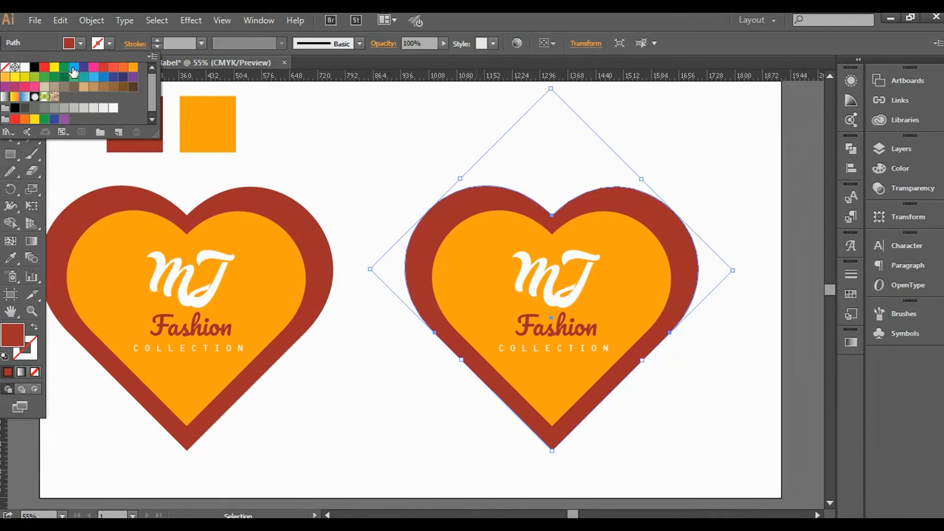
{"action": "left_click", "coordinate": [74, 67]}
{"action": "left_click", "coordinate": [698, 443]}
{"action": "left_click", "coordinate": [645, 301]}
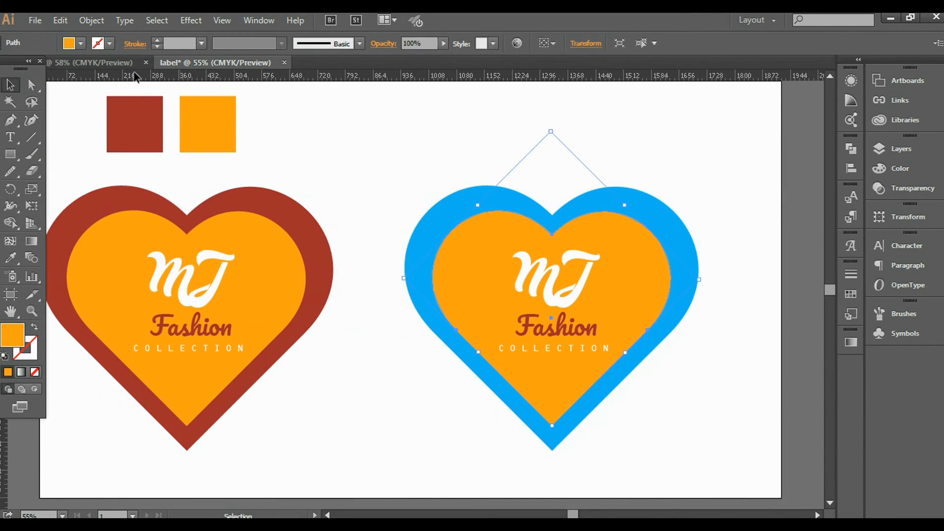
{"action": "left_click", "coordinate": [70, 43]}
{"action": "left_click", "coordinate": [94, 67]}
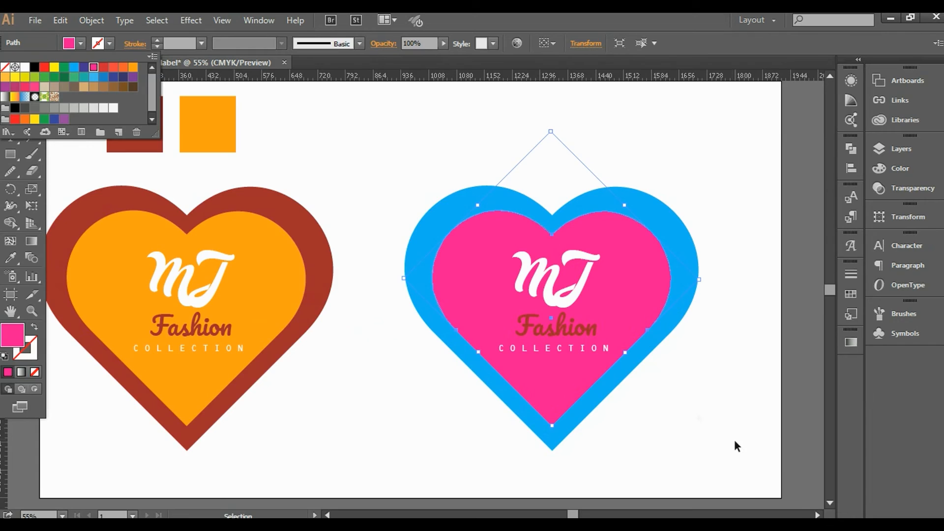
{"action": "left_click", "coordinate": [687, 367]}
Swap the colours: outer heart pink, inner heart cyan blue.
{"action": "left_click", "coordinate": [673, 255]}
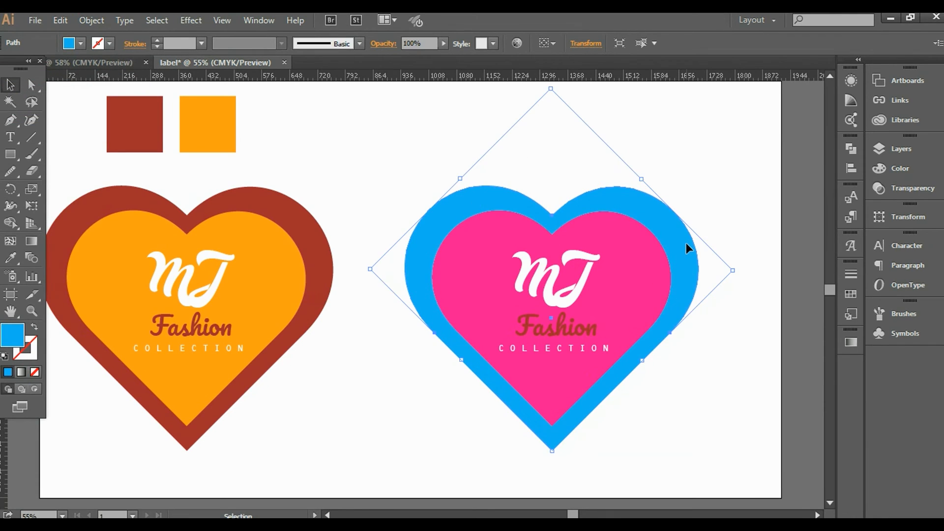
{"action": "left_click", "coordinate": [80, 44]}
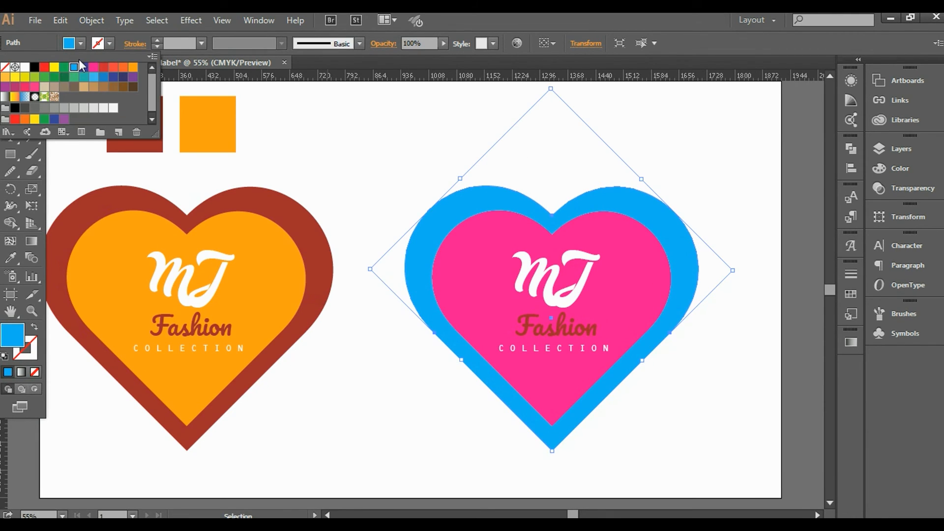
{"action": "left_click", "coordinate": [95, 69]}
{"action": "left_click", "coordinate": [653, 391]}
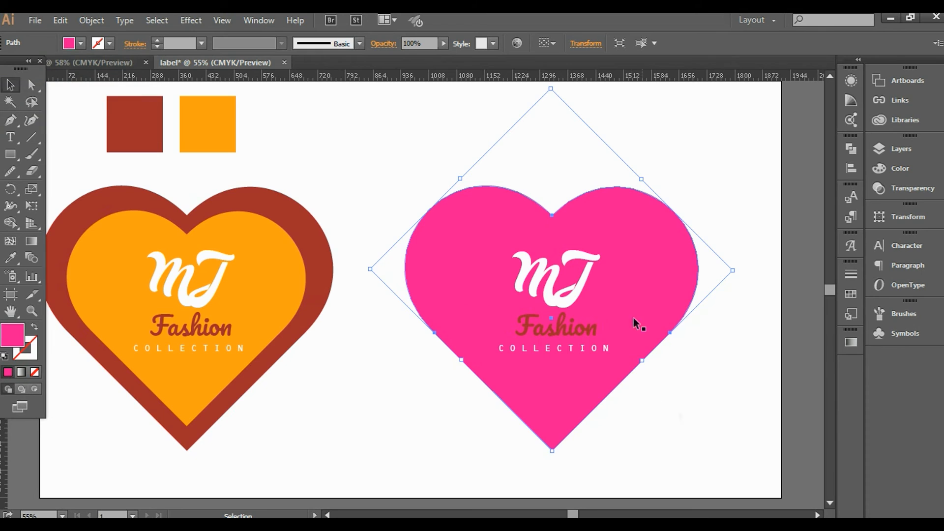
{"action": "left_click", "coordinate": [618, 293]}
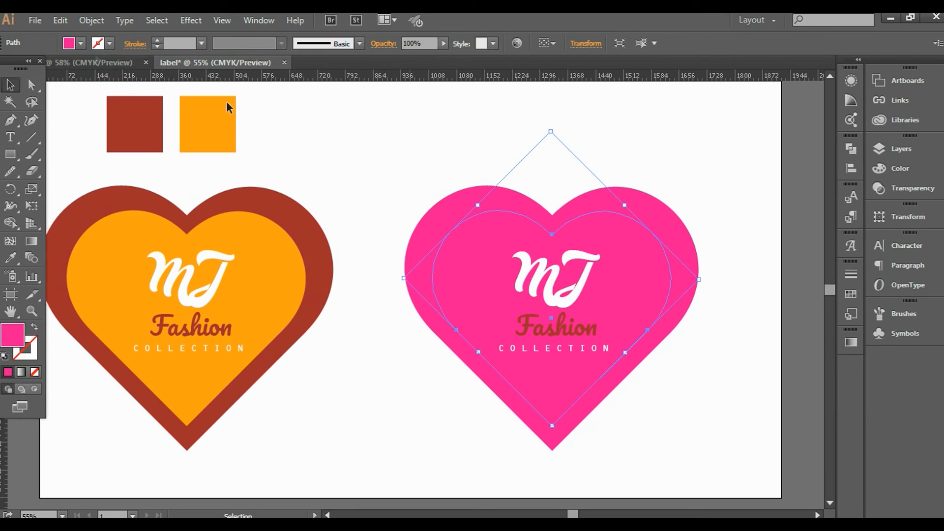
{"action": "left_click", "coordinate": [81, 44]}
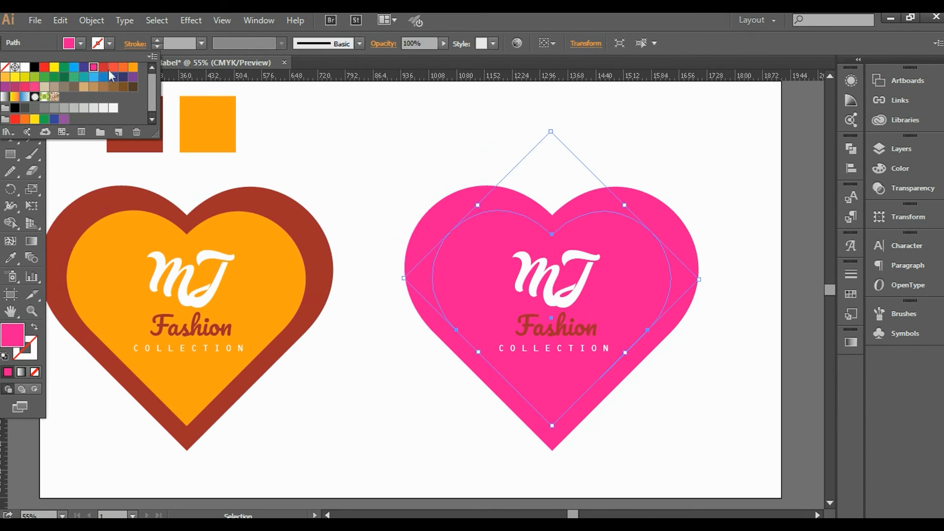
{"action": "left_click", "coordinate": [64, 67]}
{"action": "left_click", "coordinate": [74, 67]}
{"action": "left_click", "coordinate": [742, 384]}
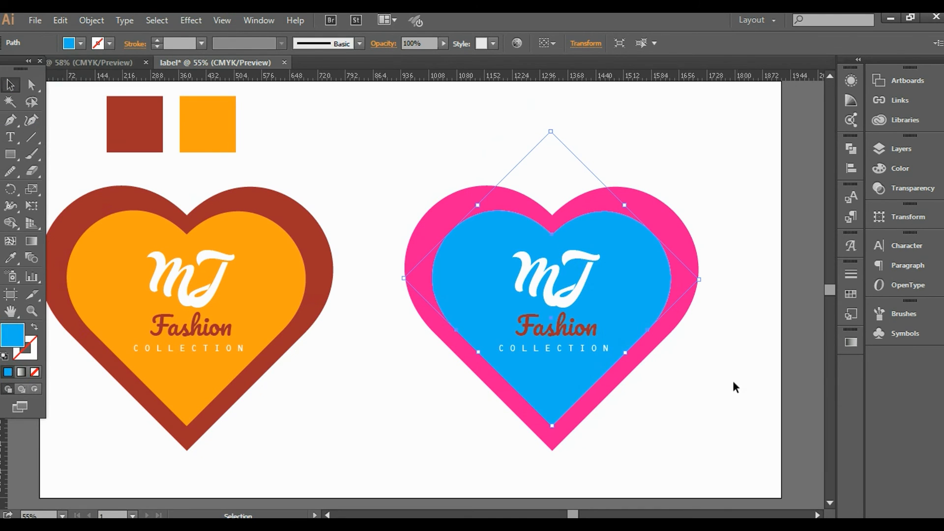
{"action": "left_click", "coordinate": [733, 384]}
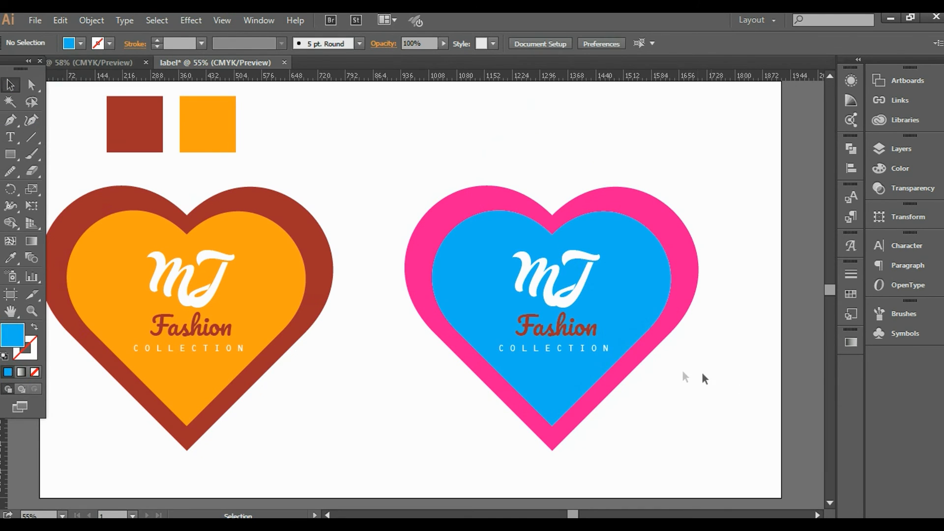
Make the right logo's Fashion text white.
{"action": "left_click", "coordinate": [566, 335]}
{"action": "left_click", "coordinate": [81, 44]}
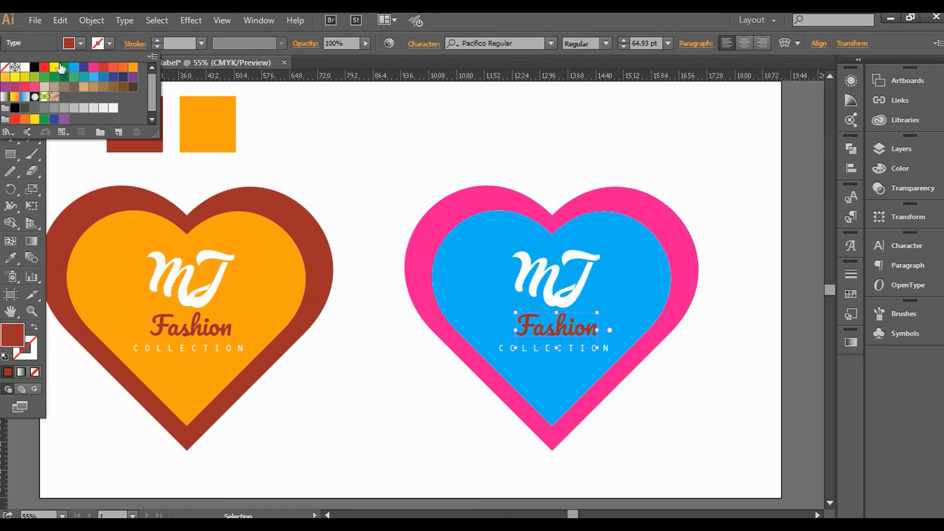
{"action": "left_click", "coordinate": [25, 67]}
{"action": "left_click", "coordinate": [703, 411]}
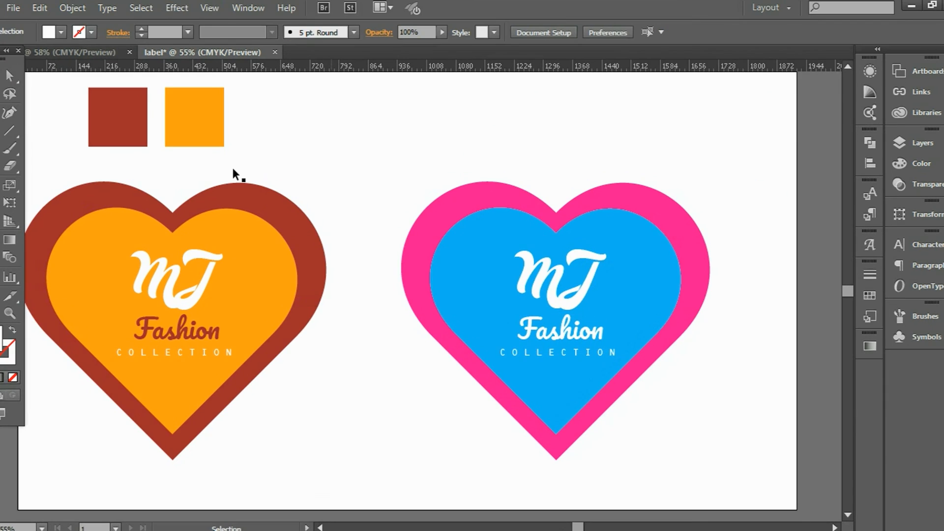